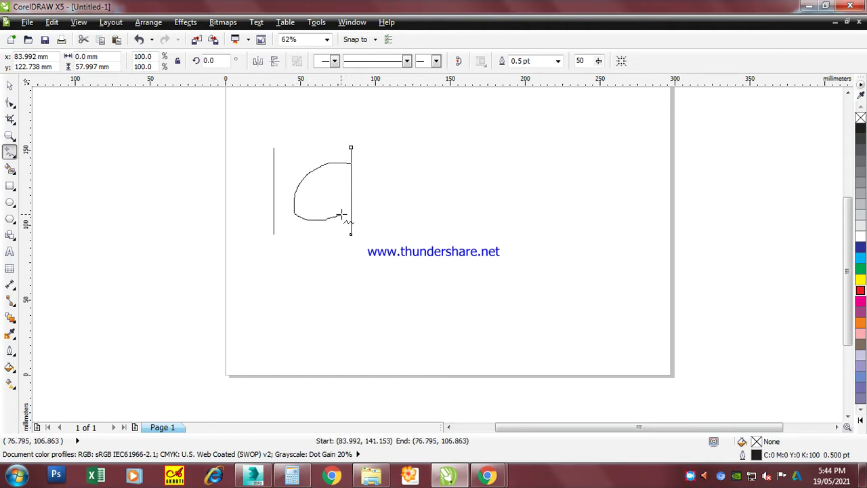
Draw a straight horizontal headline above the stems, plus a freehand hooked curve about 38 × 56 mm beginning on that line.
{"action": "left_click", "coordinate": [257, 143]}
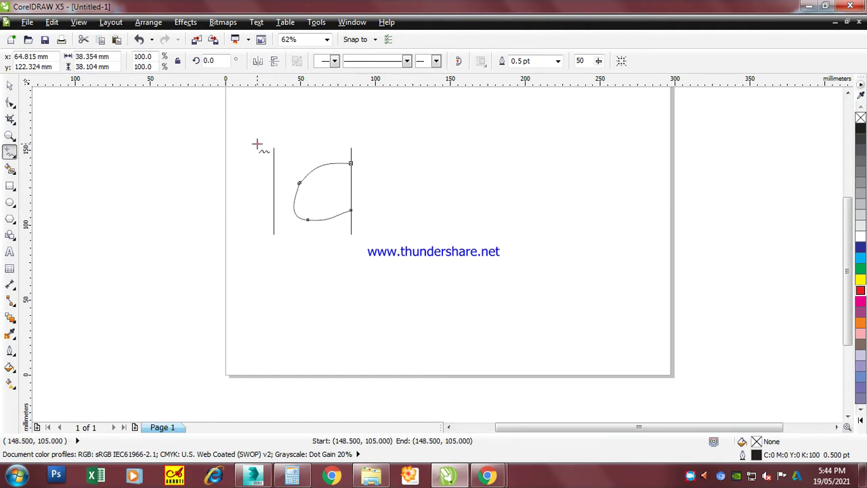
{"action": "left_click", "coordinate": [525, 143]}
{"action": "mouse_move", "coordinate": [420, 143]}
{"action": "left_mouse_down"}
{"action": "mouse_move", "coordinate": [394, 167]}
{"action": "mouse_move", "coordinate": [374, 211]}
{"action": "mouse_move", "coordinate": [422, 219]}
{"action": "mouse_move", "coordinate": [431, 192]}
{"action": "mouse_move", "coordinate": [393, 183]}
{"action": "left_mouse_up"}
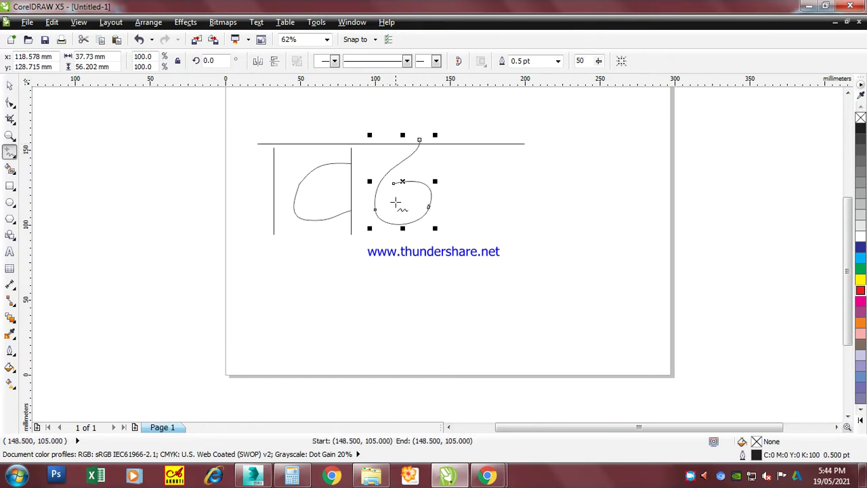
Place a copy of the hooked curve directly below the original, beginning on the lower edge of its loop.
{"action": "key", "text": "space"}
{"action": "key", "text": "space"}
{"action": "mouse_move", "coordinate": [419, 218]}
{"action": "left_mouse_down"}
{"action": "mouse_move", "coordinate": [377, 274]}
{"action": "mouse_move", "coordinate": [430, 274]}
{"action": "mouse_move", "coordinate": [402, 253]}
{"action": "left_mouse_up"}
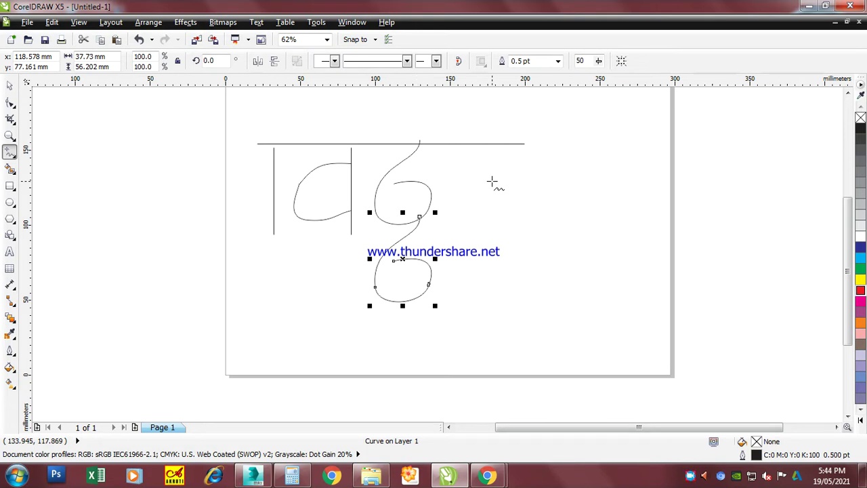
Draw a large freehand loop at the end of the headline and a small arc about 28 × 32 mm inside it.
{"action": "mouse_move", "coordinate": [495, 173]}
{"action": "left_mouse_down"}
{"action": "mouse_move", "coordinate": [457, 182]}
{"action": "mouse_move", "coordinate": [450, 220]}
{"action": "mouse_move", "coordinate": [459, 256]}
{"action": "mouse_move", "coordinate": [482, 260]}
{"action": "mouse_move", "coordinate": [564, 227]}
{"action": "mouse_move", "coordinate": [581, 180]}
{"action": "mouse_move", "coordinate": [565, 139]}
{"action": "mouse_move", "coordinate": [477, 115]}
{"action": "left_mouse_up"}
{"action": "mouse_move", "coordinate": [498, 189]}
{"action": "left_mouse_down"}
{"action": "mouse_move", "coordinate": [516, 161]}
{"action": "mouse_move", "coordinate": [533, 160]}
{"action": "mouse_move", "coordinate": [527, 207]}
{"action": "left_mouse_up"}
Copy a vertical stem to the headline's right end and stretch all three stems upward past the headline to about 66 mm high.
{"action": "key", "text": "space"}
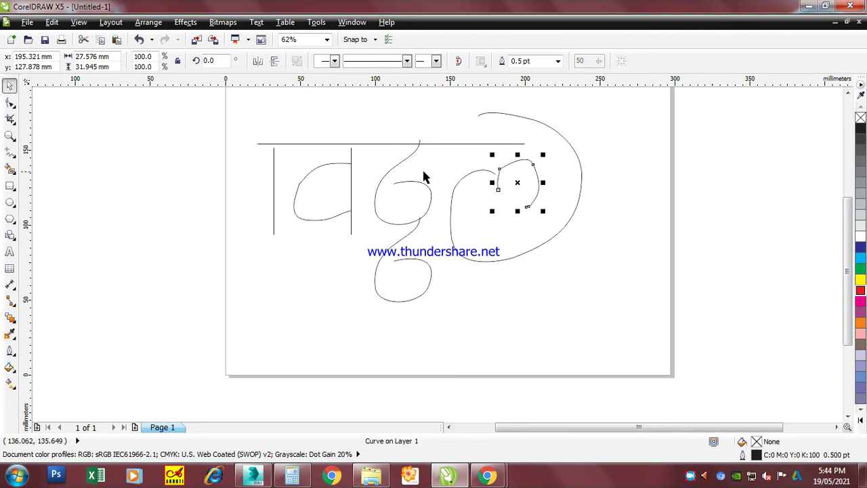
{"action": "left_click_drag", "start_coordinate": [351, 166], "coordinate": [521, 161]}
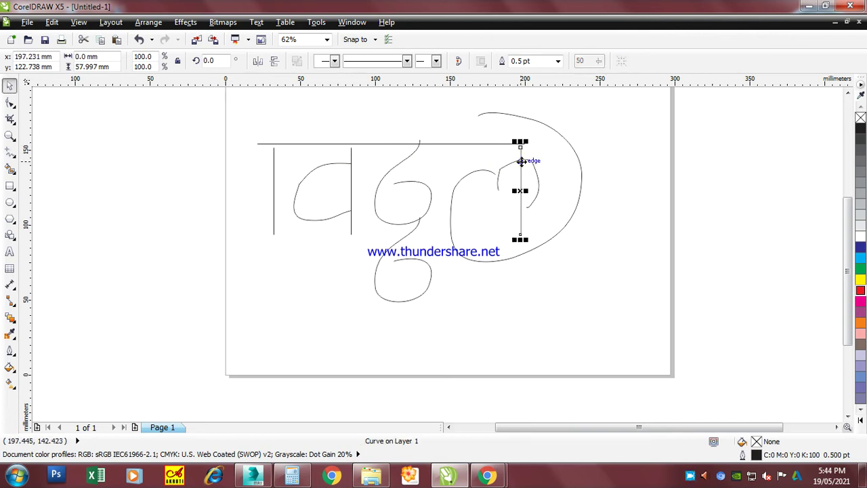
{"action": "left_click", "coordinate": [351, 160], "text": "shift"}
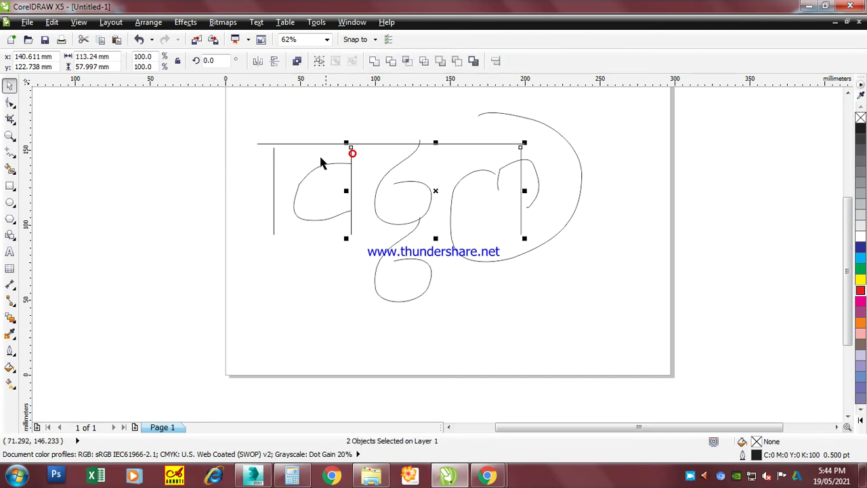
{"action": "left_click", "coordinate": [275, 165], "text": "shift"}
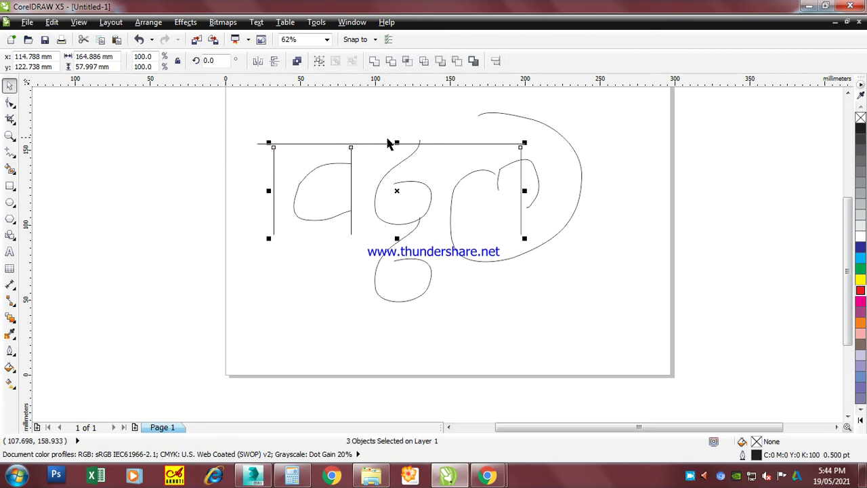
{"action": "left_click_drag", "start_coordinate": [395, 142], "coordinate": [396, 129]}
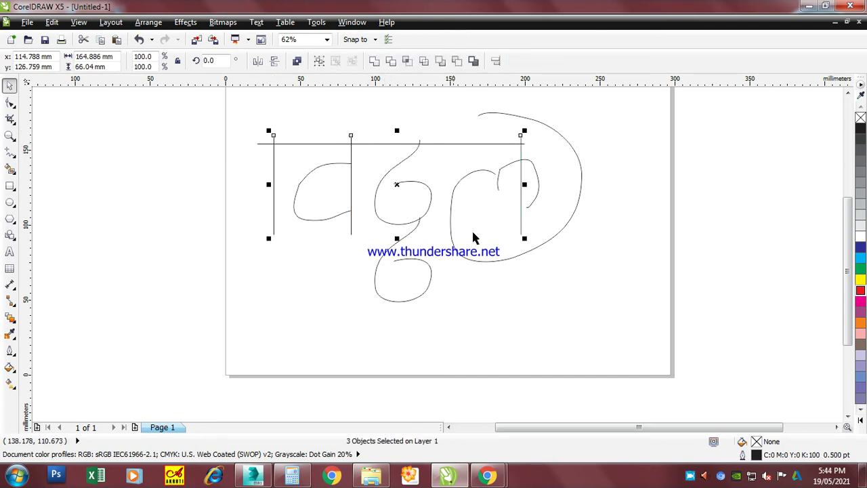
Shorten the rightmost stem from its lower end to about 16 mm, so that it ends on the small arc.
{"action": "left_click", "coordinate": [544, 271]}
{"action": "left_click", "coordinate": [521, 235]}
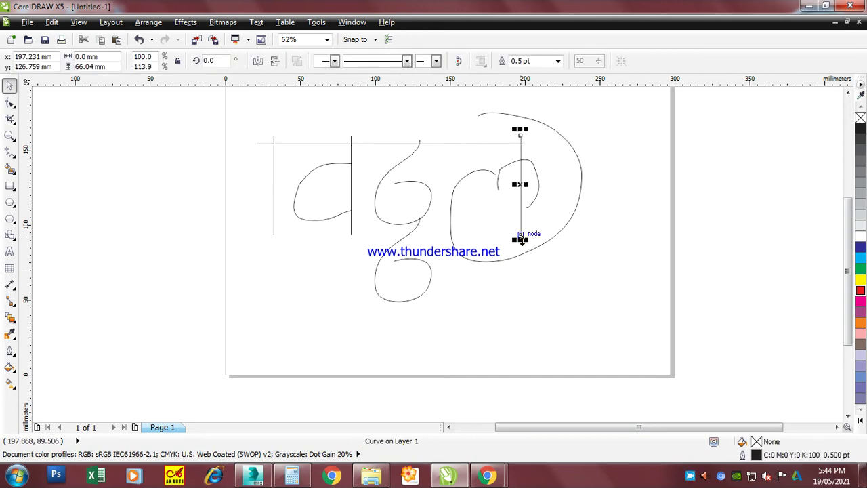
{"action": "left_click_drag", "start_coordinate": [520, 234], "coordinate": [520, 164]}
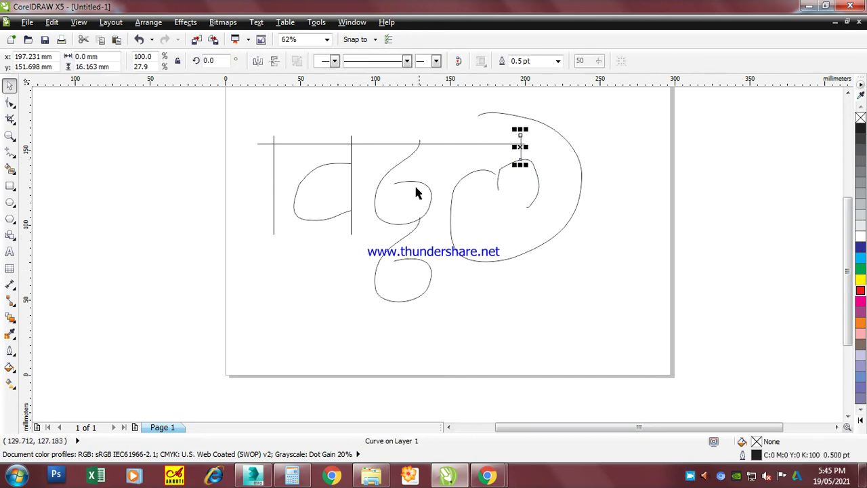
Draw an ellipse about 72 × 63 mm above the first two stems and open it into an arc ending at their tops.
{"action": "scroll", "coordinate": [369, 179], "scroll_direction": "up", "scroll_amount": 2}
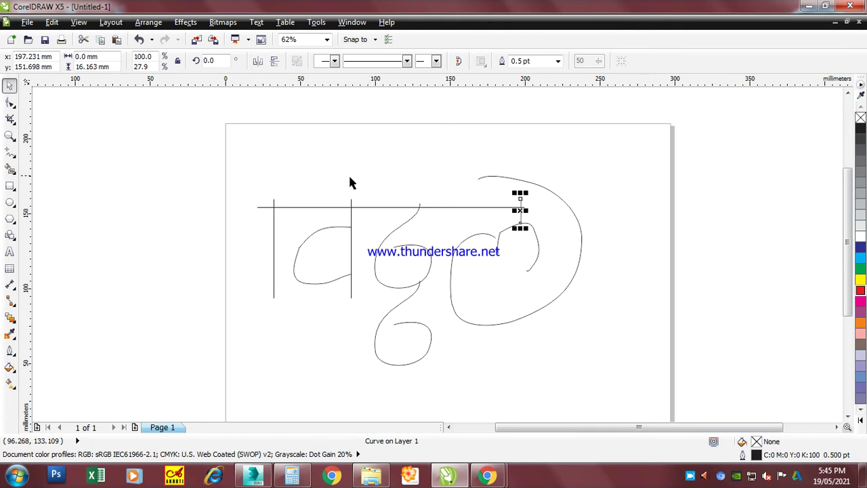
{"action": "left_click", "coordinate": [10, 202]}
{"action": "left_click_drag", "start_coordinate": [261, 134], "coordinate": [312, 181]}
{"action": "key", "text": "space"}
{"action": "left_click", "coordinate": [10, 101]}
{"action": "left_click_drag", "start_coordinate": [313, 117], "coordinate": [262, 211]}
{"action": "left_click_drag", "start_coordinate": [313, 118], "coordinate": [351, 208]}
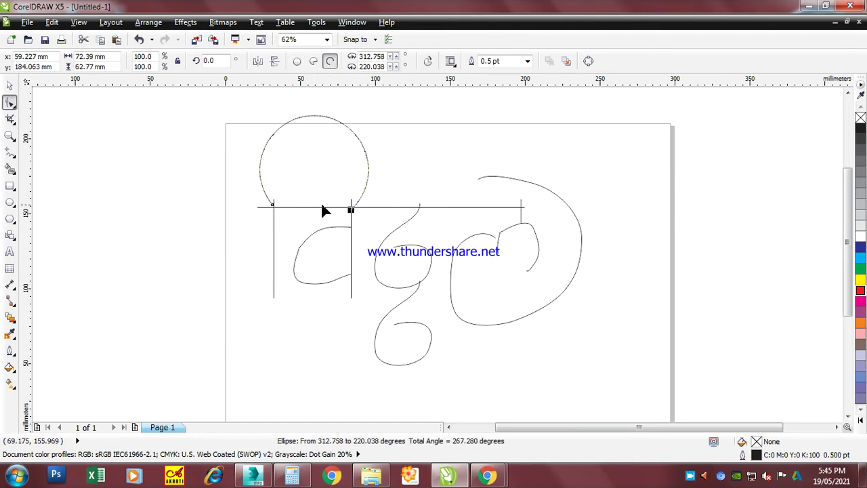
Select all the drawn strokes and weld them into one object.
{"action": "key", "text": "space"}
{"action": "left_click", "coordinate": [211, 206]}
{"action": "left_click_drag", "start_coordinate": [359, 266], "coordinate": [629, 413]}
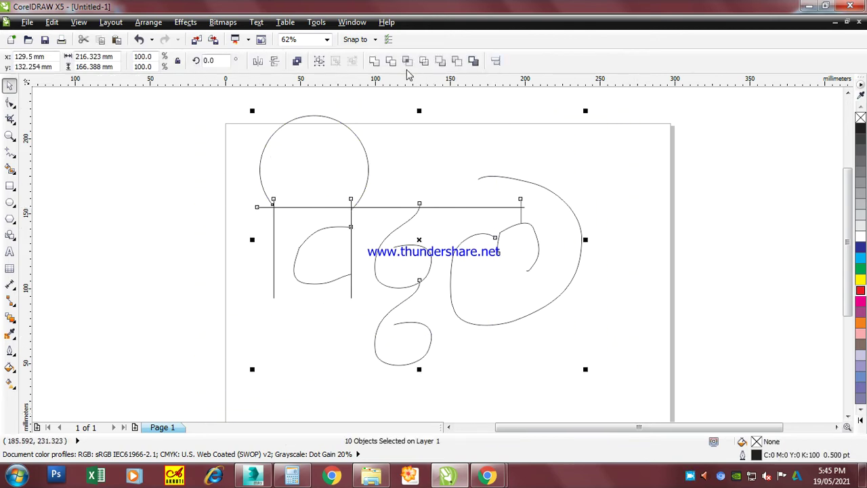
{"action": "left_click", "coordinate": [376, 62]}
{"action": "left_click", "coordinate": [196, 194]}
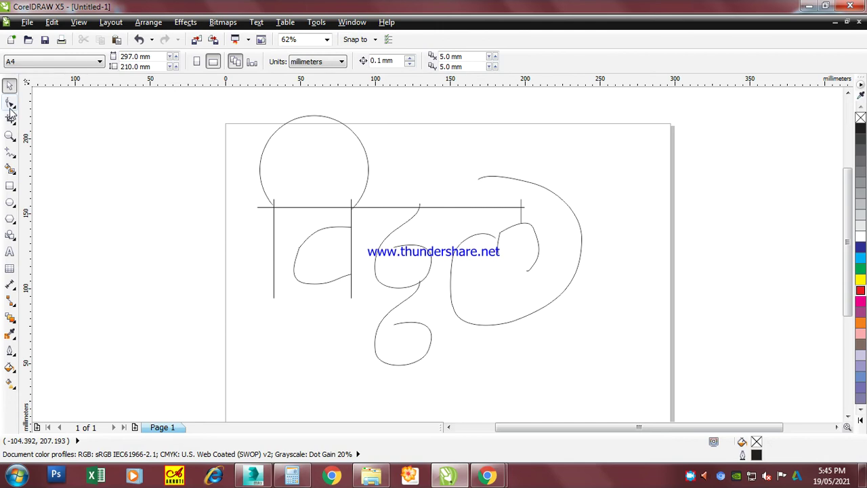
Select all nodes of the welded object and convert its line segments to curves.
{"action": "left_click", "coordinate": [10, 105]}
{"action": "left_click", "coordinate": [296, 206]}
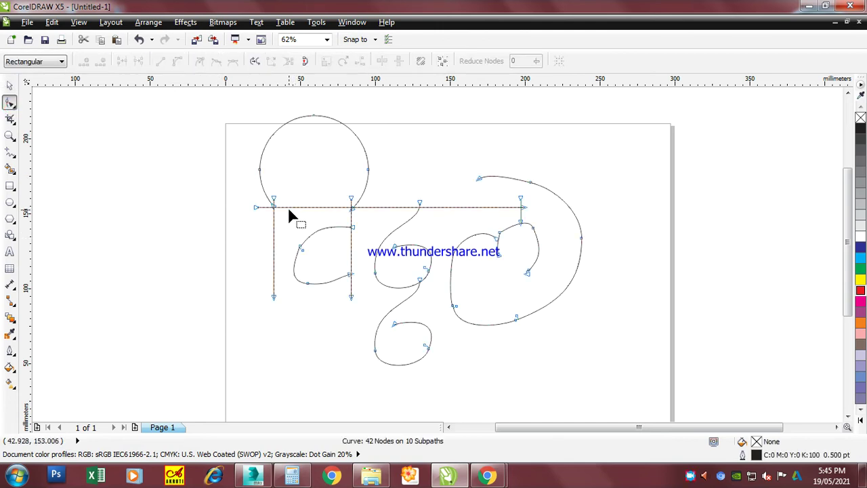
{"action": "left_click", "coordinate": [174, 60]}
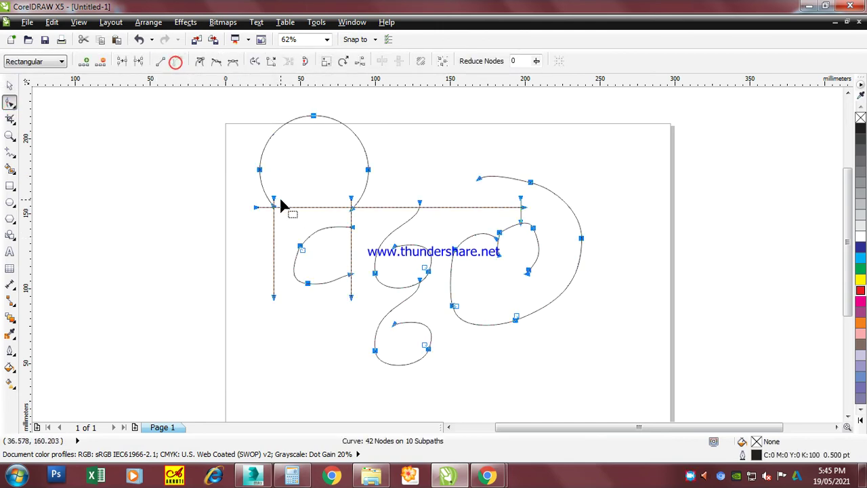
{"action": "left_click", "coordinate": [225, 242]}
Delete the intermediate nodes of the leaf-shaped loop attached to the second stem to smooth it.
{"action": "left_click_drag", "start_coordinate": [331, 275], "coordinate": [289, 287]}
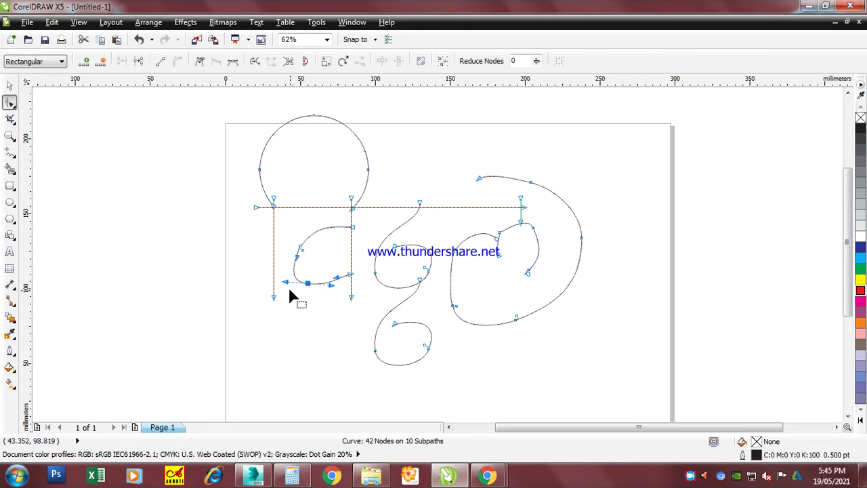
{"action": "key", "text": "Delete"}
{"action": "left_click_drag", "start_coordinate": [316, 257], "coordinate": [316, 258]}
{"action": "key", "text": "Delete"}
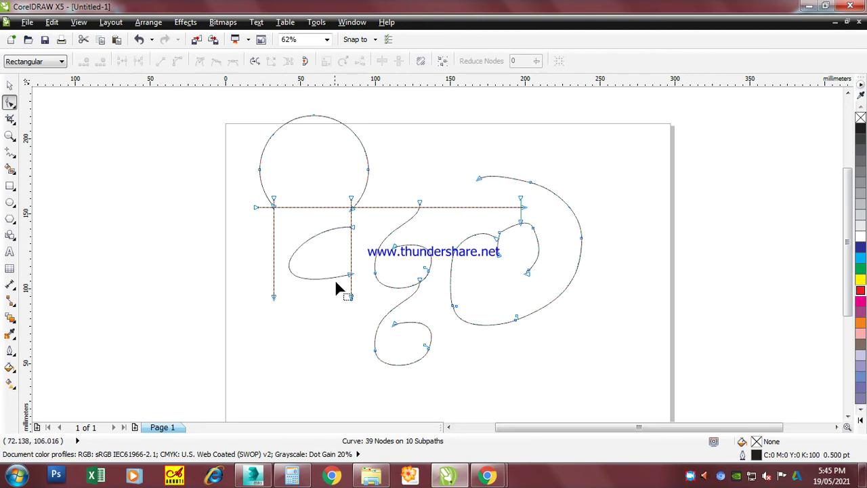
Try to delete the nodes on the right side of the upper hooked curve's loop.
{"action": "scroll", "coordinate": [423, 288], "scroll_direction": "up", "scroll_amount": 2}
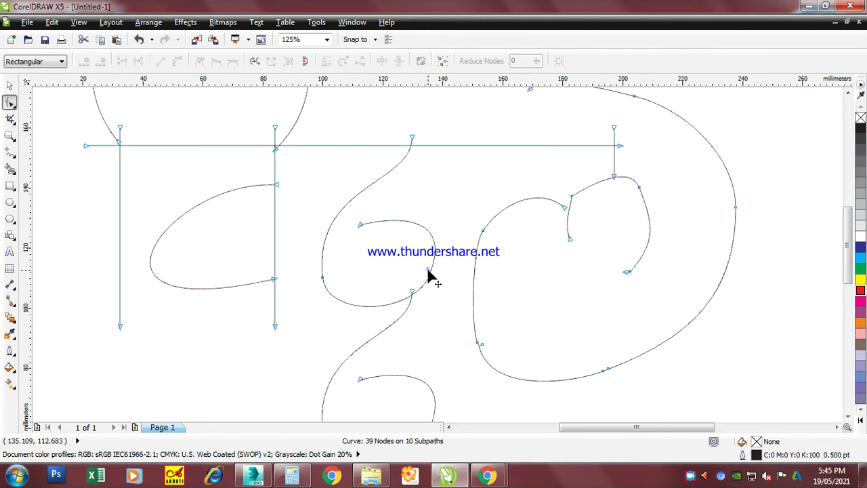
{"action": "left_click_drag", "start_coordinate": [432, 287], "coordinate": [434, 286]}
{"action": "key", "text": "Delete"}
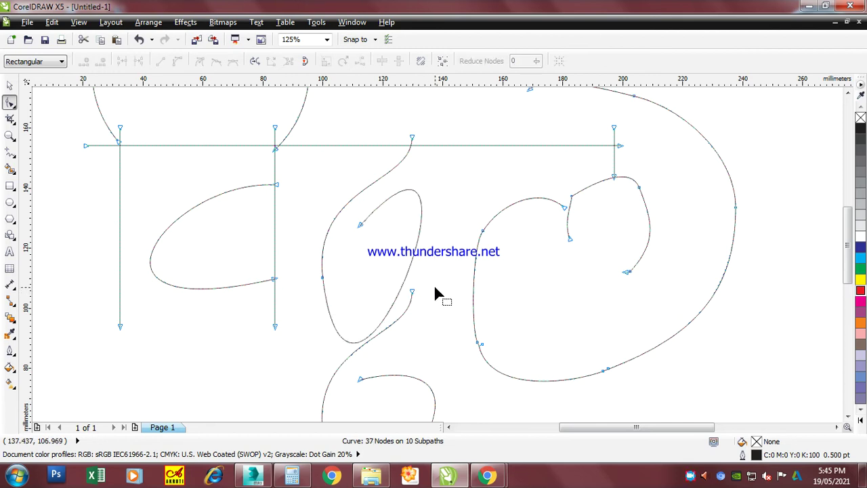
{"action": "key", "text": "ctrl+z"}
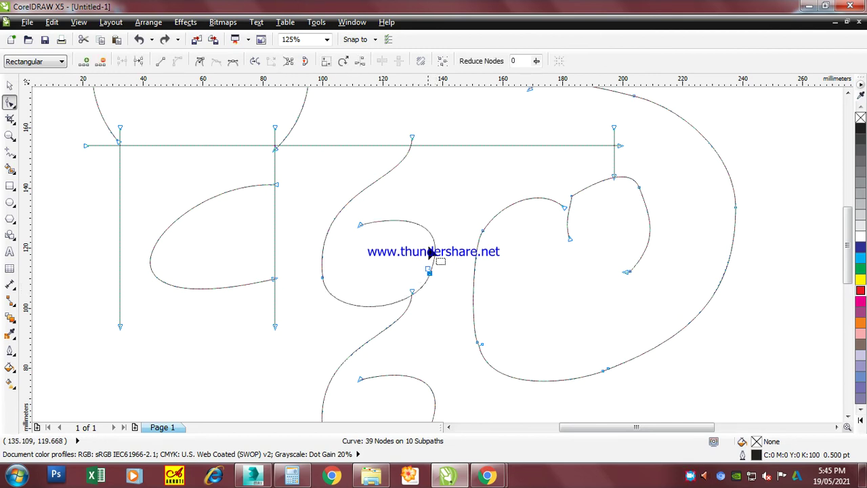
Add a node at the upper right of the upper hooked curve's loop and delete the old node below it.
{"action": "double_click", "coordinate": [432, 238]}
{"action": "left_click", "coordinate": [428, 271]}
{"action": "key", "text": "Delete"}
Try to delete the left node of the upper hooked curve.
{"action": "left_click", "coordinate": [323, 276]}
{"action": "key", "text": "Delete"}
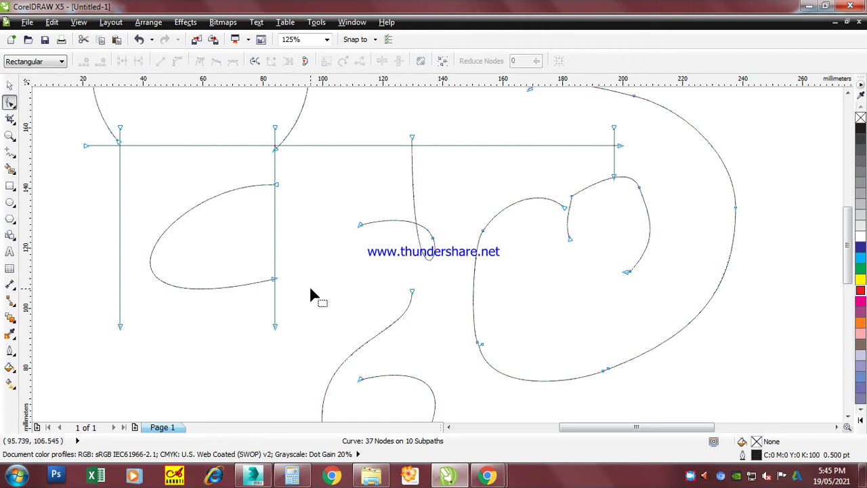
{"action": "key", "text": "ctrl+z"}
Add a node higher on the upper hooked curve's left side and delete the old left node.
{"action": "double_click", "coordinate": [327, 233]}
{"action": "left_click_drag", "start_coordinate": [304, 275], "coordinate": [314, 286]}
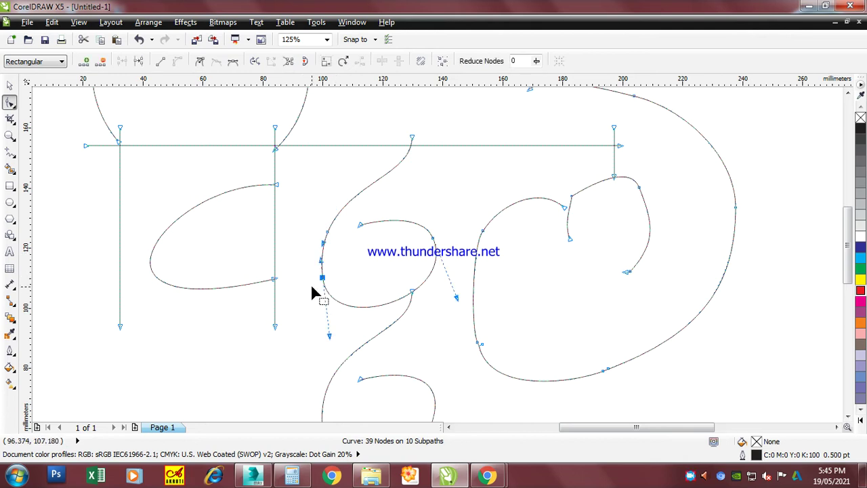
{"action": "key", "text": "Delete"}
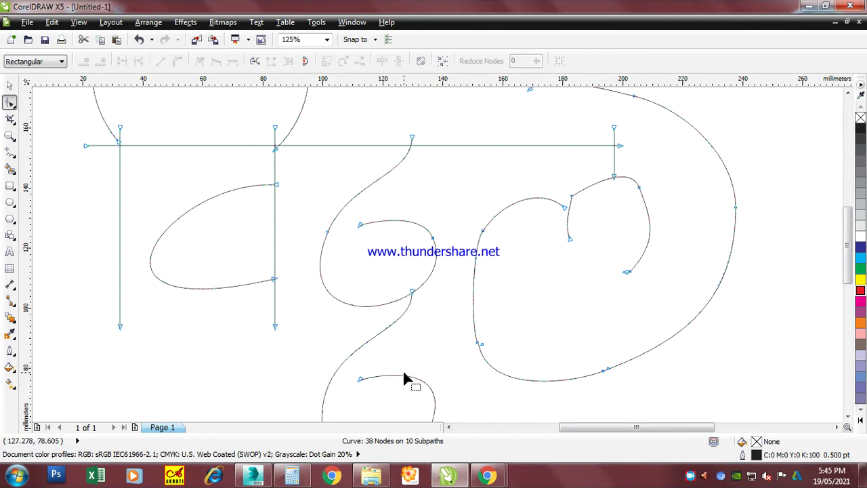
Add nodes at the lower hooked curve's upper right and upper left, and delete its old side nodes.
{"action": "scroll", "coordinate": [402, 374], "scroll_direction": "down", "scroll_amount": 5}
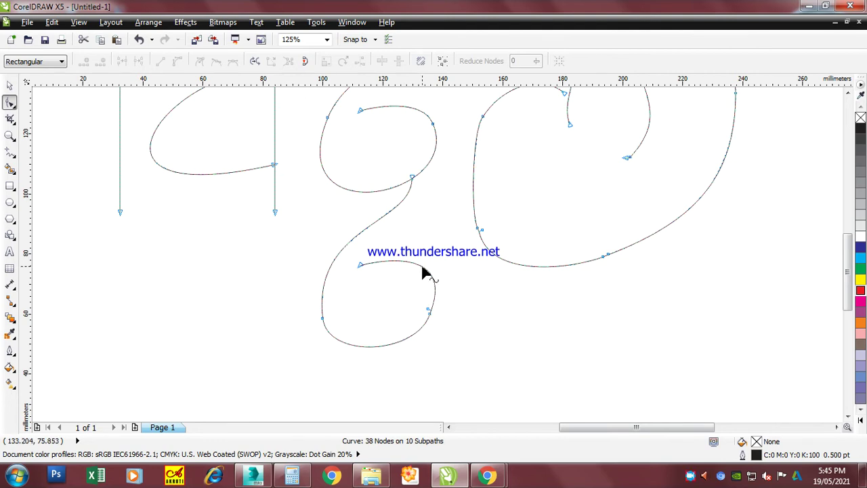
{"action": "double_click", "coordinate": [421, 267]}
{"action": "left_click_drag", "start_coordinate": [458, 354], "coordinate": [456, 353]}
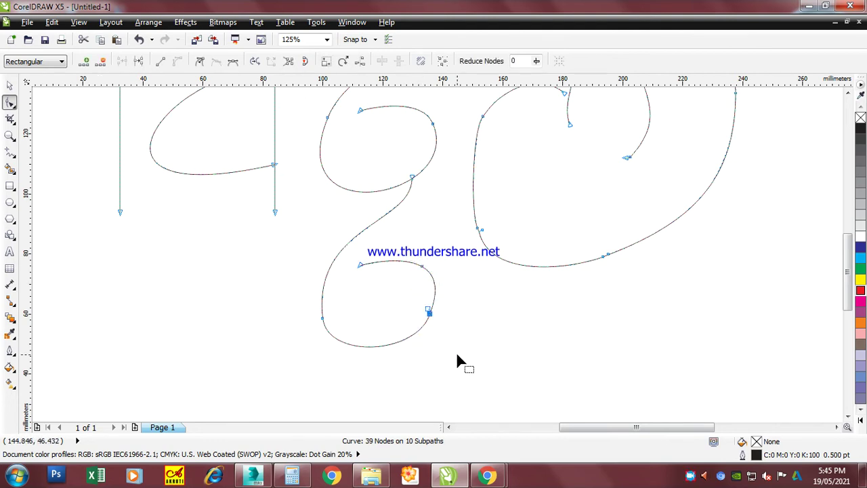
{"action": "key", "text": "Delete"}
{"action": "left_click_drag", "start_coordinate": [323, 286], "coordinate": [290, 328]}
{"action": "key", "text": "Escape"}
Delete the surplus nodes at the lower left, bottom and upper right of the large loop to smooth its outline.
{"action": "scroll", "coordinate": [540, 249], "scroll_direction": "down", "scroll_amount": 3}
{"action": "scroll", "coordinate": [551, 242], "scroll_direction": "up", "scroll_amount": 3}
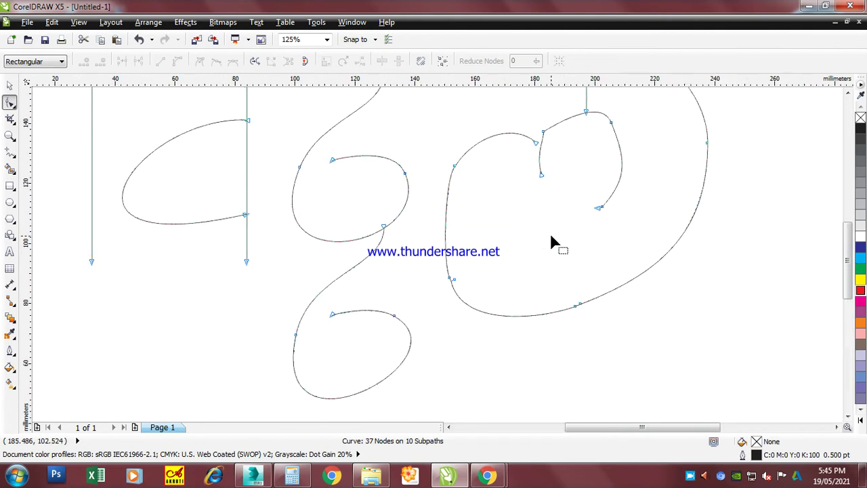
{"action": "left_click", "coordinate": [477, 265]}
{"action": "key", "text": "Delete"}
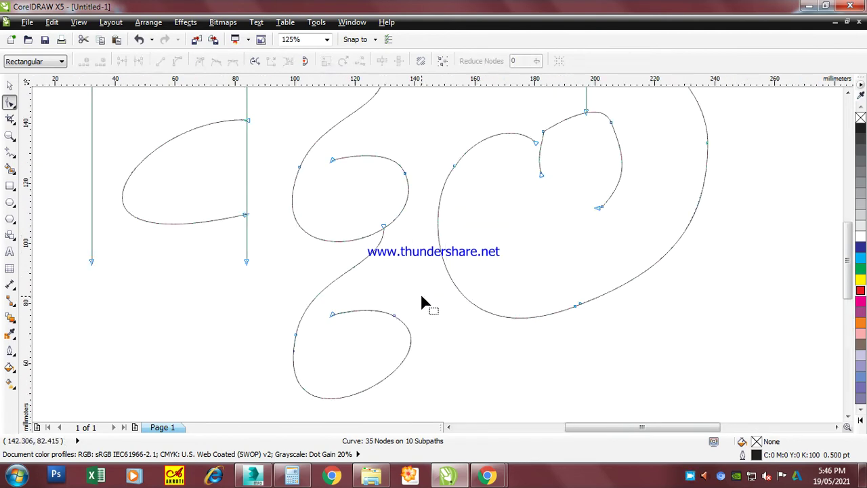
{"action": "left_click_drag", "start_coordinate": [567, 290], "coordinate": [605, 343]}
{"action": "key", "text": "Delete"}
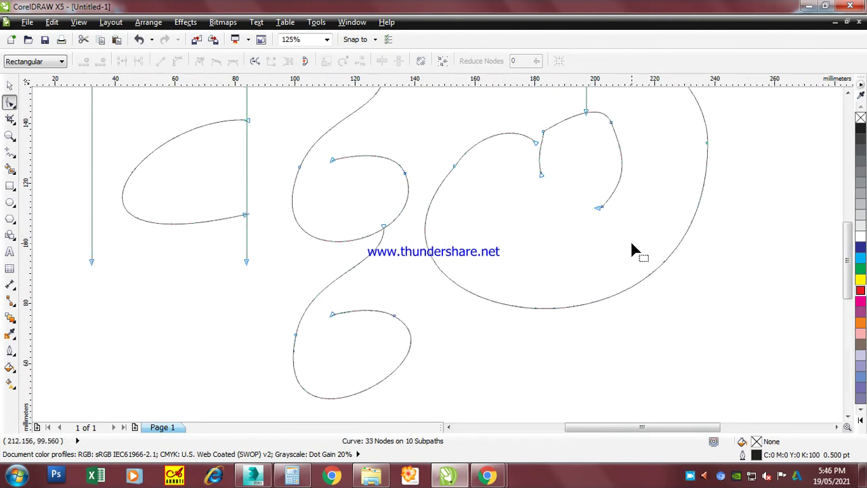
{"action": "scroll", "coordinate": [654, 217], "scroll_direction": "down", "scroll_amount": 1}
{"action": "scroll", "coordinate": [657, 203], "scroll_direction": "up", "scroll_amount": 1}
{"action": "scroll", "coordinate": [643, 169], "scroll_direction": "down", "scroll_amount": 2}
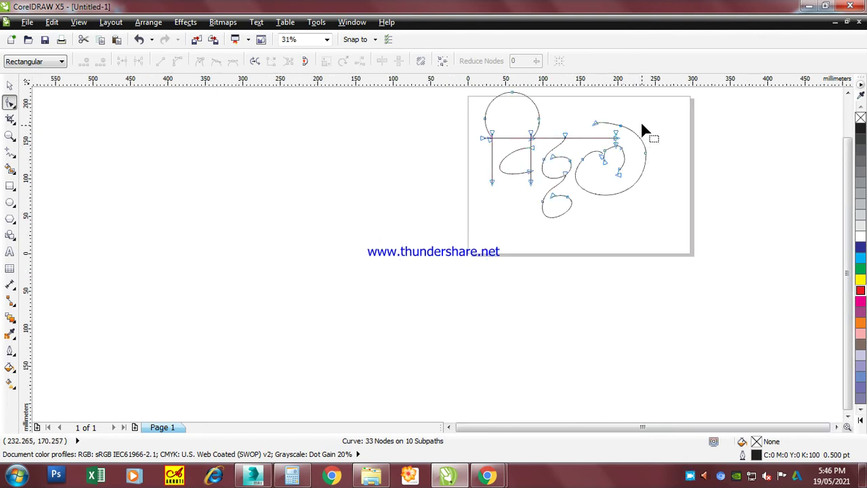
{"action": "left_click_drag", "start_coordinate": [622, 134], "coordinate": [614, 135]}
{"action": "key", "text": "Delete"}
Extend the headline's right end by about 16 mm and move the large loop's inner end onto the small arc.
{"action": "scroll", "coordinate": [617, 134], "scroll_direction": "up", "scroll_amount": 2}
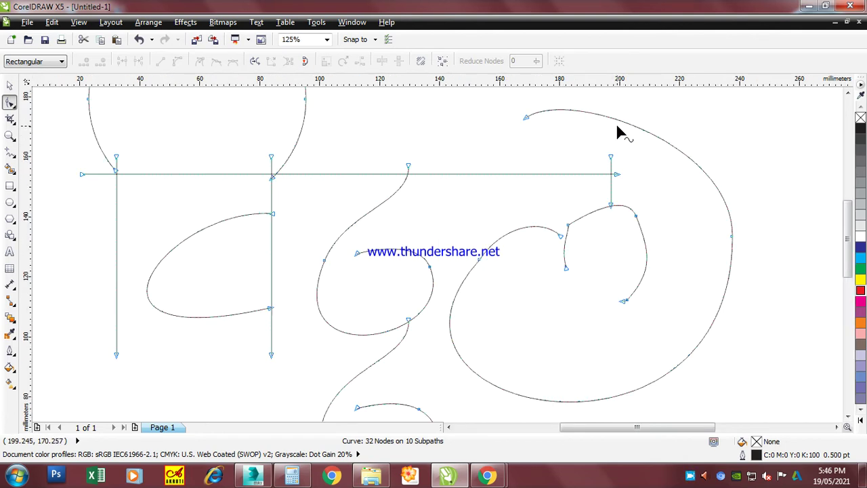
{"action": "left_click_drag", "start_coordinate": [616, 175], "coordinate": [665, 176]}
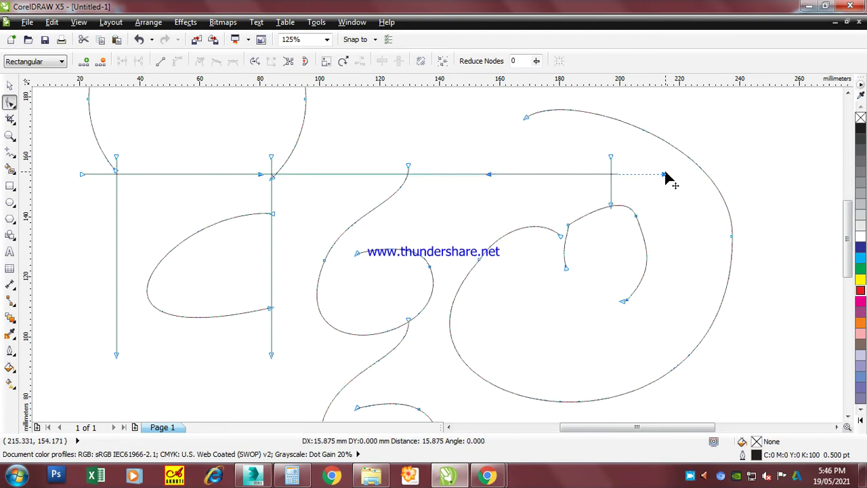
{"action": "left_click", "coordinate": [562, 237]}
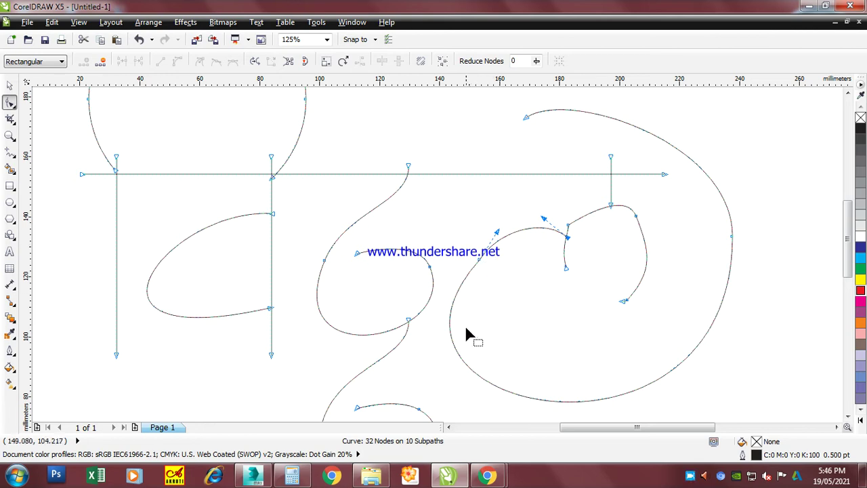
Add a node on the large loop's left side and delete its upper-left node and the small arc's upper-left corner node.
{"action": "double_click", "coordinate": [450, 335]}
{"action": "left_click_drag", "start_coordinate": [467, 252], "coordinate": [493, 275]}
{"action": "key", "text": "Delete"}
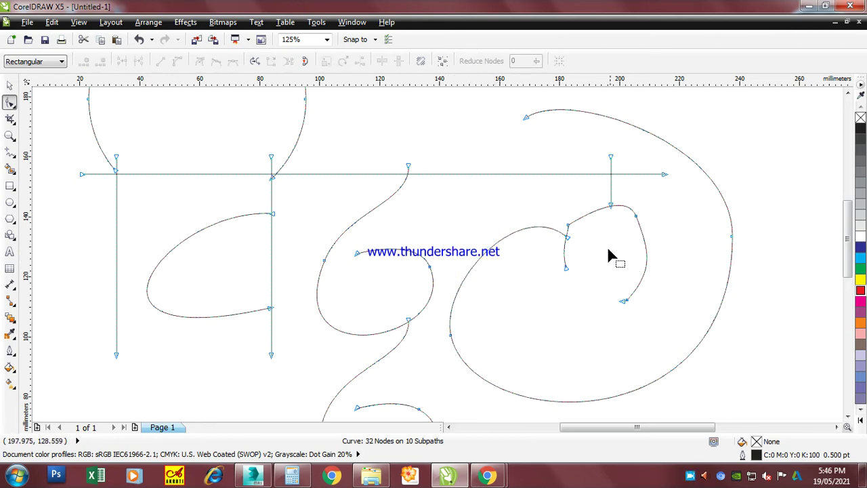
{"action": "left_click_drag", "start_coordinate": [562, 217], "coordinate": [577, 242]}
{"action": "key", "text": "Delete"}
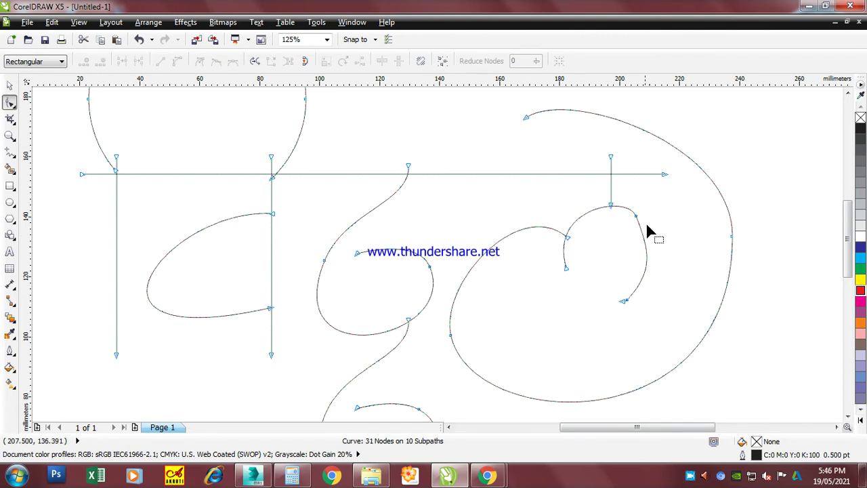
Delete the small arc's upper-right node to smooth its outline.
{"action": "left_click_drag", "start_coordinate": [630, 232], "coordinate": [626, 236]}
{"action": "key", "text": "Delete"}
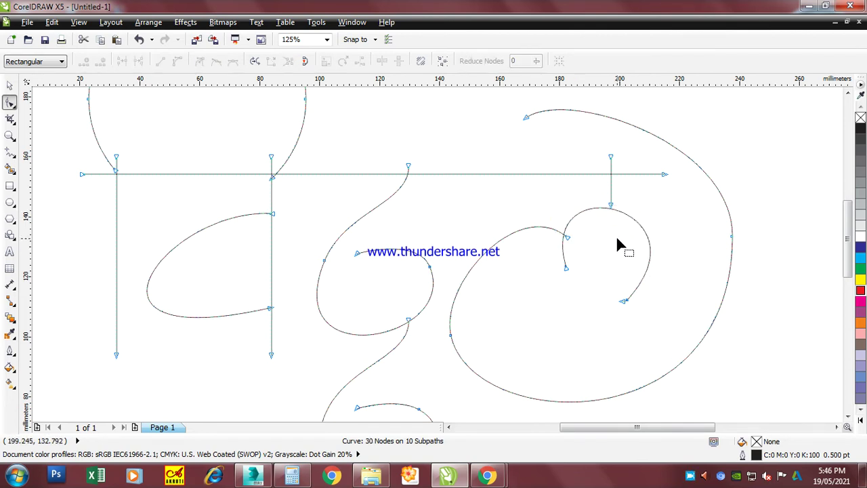
{"action": "left_click", "coordinate": [626, 303]}
{"action": "key", "text": "Delete"}
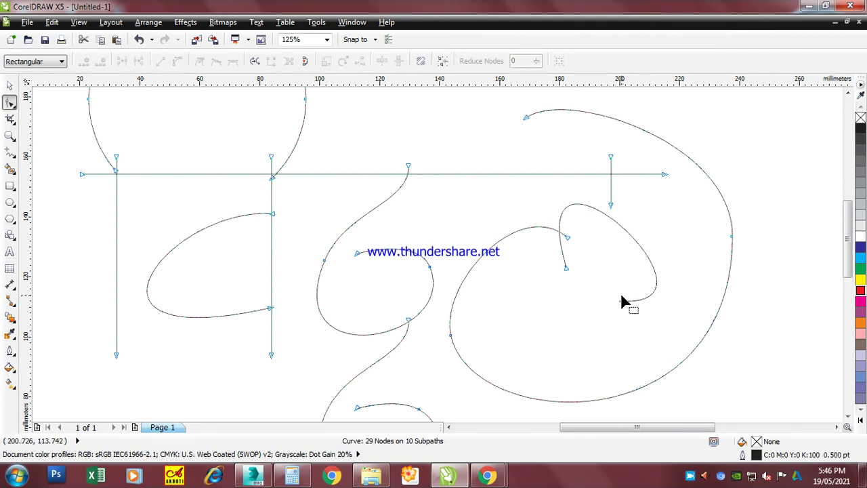
{"action": "key", "text": "Delete"}
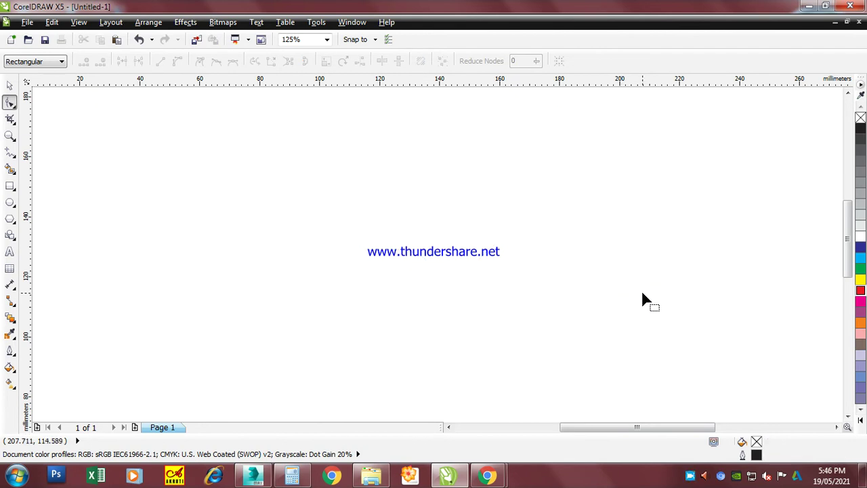
{"action": "key", "text": "ctrl+z"}
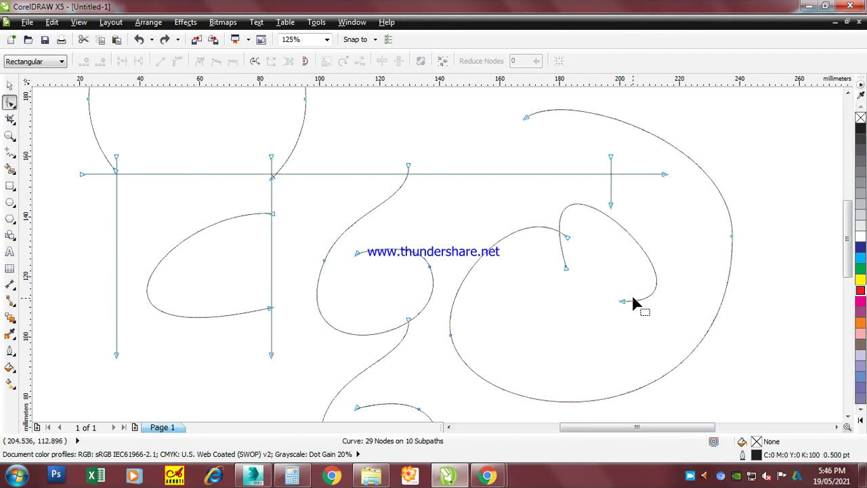
{"action": "key", "text": "ctrl+z"}
Delete the short hooked tail's end node at the small arc's lower end.
{"action": "scroll", "coordinate": [631, 298], "scroll_direction": "up", "scroll_amount": 5}
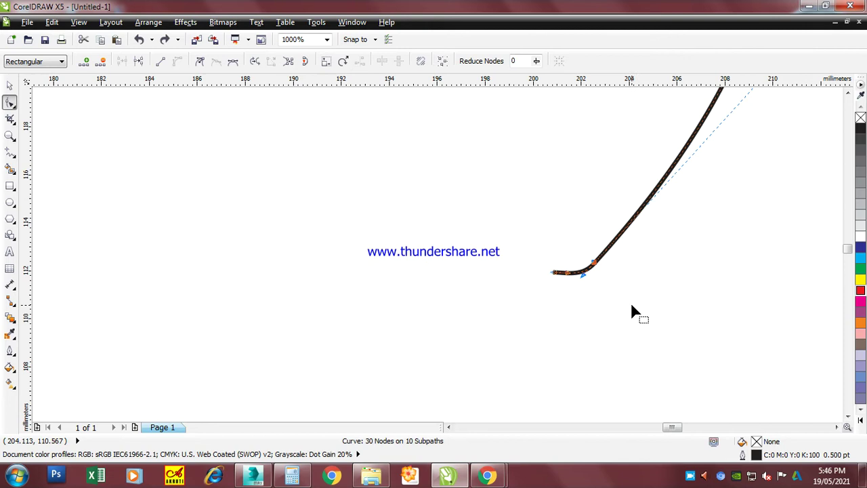
{"action": "left_click_drag", "start_coordinate": [549, 266], "coordinate": [581, 293]}
{"action": "key", "text": "Delete"}
Move the large loop's inner end exactly onto the small arc's left side.
{"action": "scroll", "coordinate": [581, 294], "scroll_direction": "down", "scroll_amount": 3}
{"action": "scroll", "coordinate": [581, 298], "scroll_direction": "down", "scroll_amount": 3}
{"action": "scroll", "coordinate": [549, 248], "scroll_direction": "up", "scroll_amount": 2}
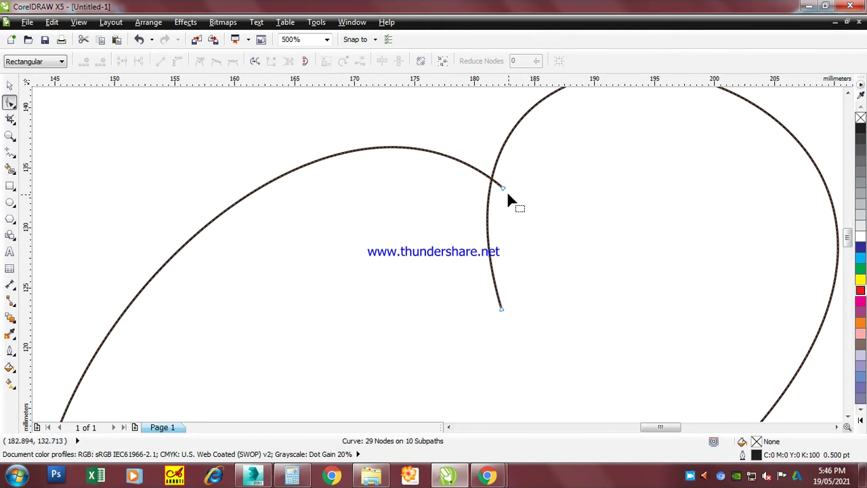
{"action": "left_click_drag", "start_coordinate": [502, 191], "coordinate": [492, 178]}
{"action": "scroll", "coordinate": [492, 178], "scroll_direction": "down", "scroll_amount": 4}
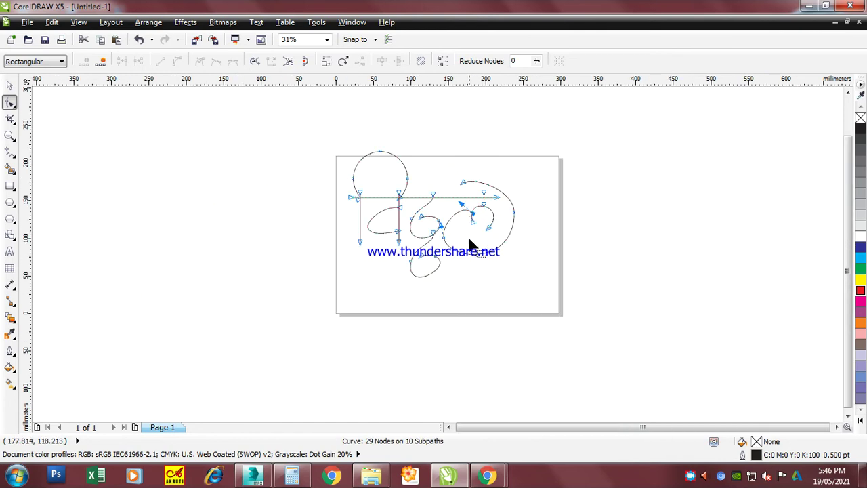
{"action": "scroll", "coordinate": [473, 268], "scroll_direction": "up", "scroll_amount": 1}
{"action": "scroll", "coordinate": [472, 269], "scroll_direction": "down", "scroll_amount": 1}
{"action": "scroll", "coordinate": [474, 245], "scroll_direction": "up", "scroll_amount": 1}
{"action": "scroll", "coordinate": [474, 245], "scroll_direction": "down", "scroll_amount": 1}
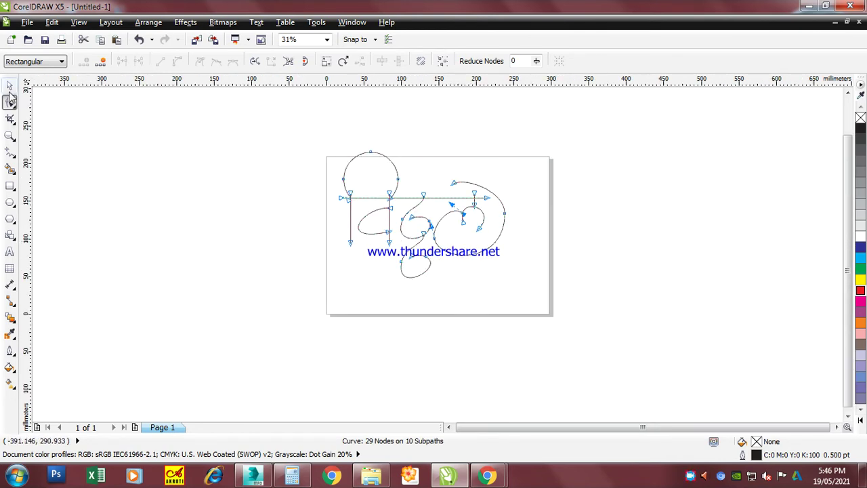
Skew the whole lettering horizontally so it slants to the right, and deselect it.
{"action": "left_click", "coordinate": [9, 86]}
{"action": "left_click", "coordinate": [149, 148]}
{"action": "left_click_drag", "start_coordinate": [287, 131], "coordinate": [587, 310]}
{"action": "left_click", "coordinate": [430, 237]}
{"action": "left_click_drag", "start_coordinate": [423, 146], "coordinate": [462, 150]}
{"action": "key", "text": "Escape"}
{"action": "left_click", "coordinate": [315, 194]}
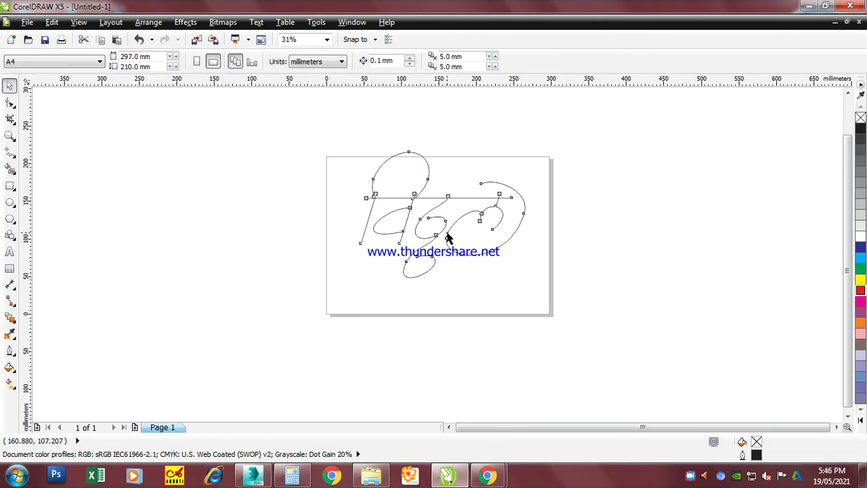
Move the upper hooked curve's inner end up and left onto the diagonal stroke to close its loop.
{"action": "left_click", "coordinate": [427, 245]}
{"action": "scroll", "coordinate": [425, 247], "scroll_direction": "up", "scroll_amount": 1}
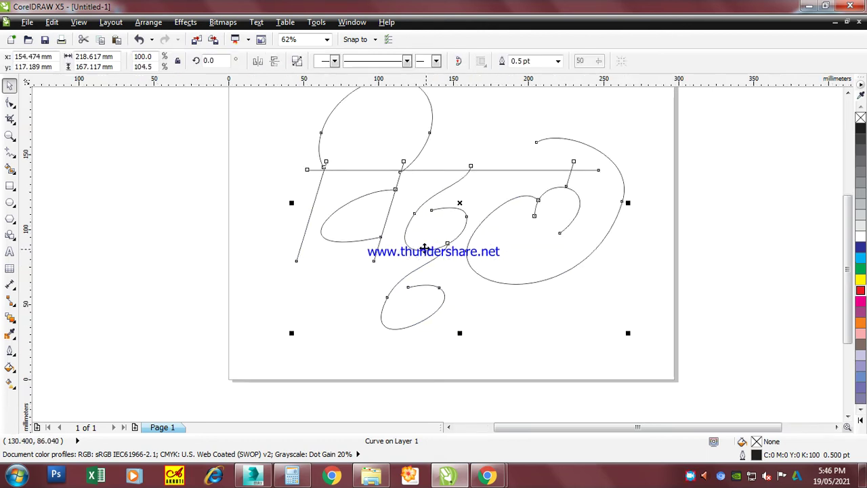
{"action": "left_click", "coordinate": [9, 104]}
{"action": "left_click_drag", "start_coordinate": [432, 210], "coordinate": [428, 229]}
{"action": "scroll", "coordinate": [420, 213], "scroll_direction": "up", "scroll_amount": 2}
{"action": "scroll", "coordinate": [563, 369], "scroll_direction": "down", "scroll_amount": 2}
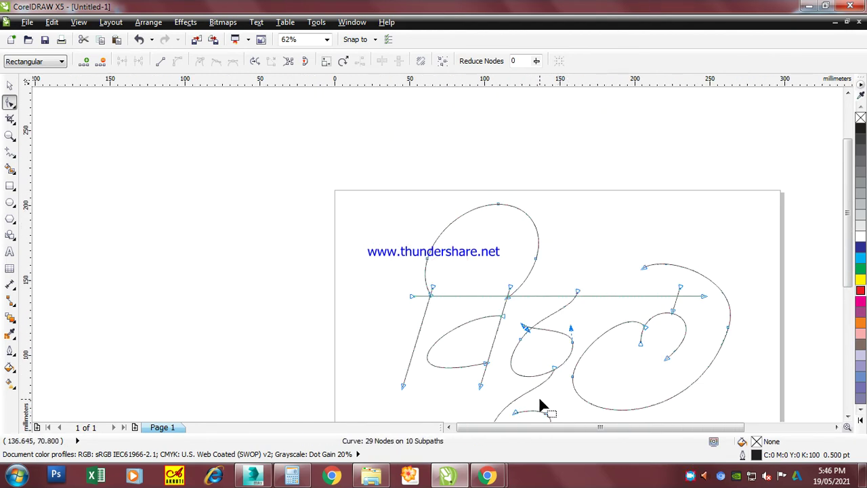
Move the lower hooked curve's inner end left onto its diagonal stroke to close its loop, and deselect the lettering.
{"action": "scroll", "coordinate": [539, 392], "scroll_direction": "down", "scroll_amount": 2}
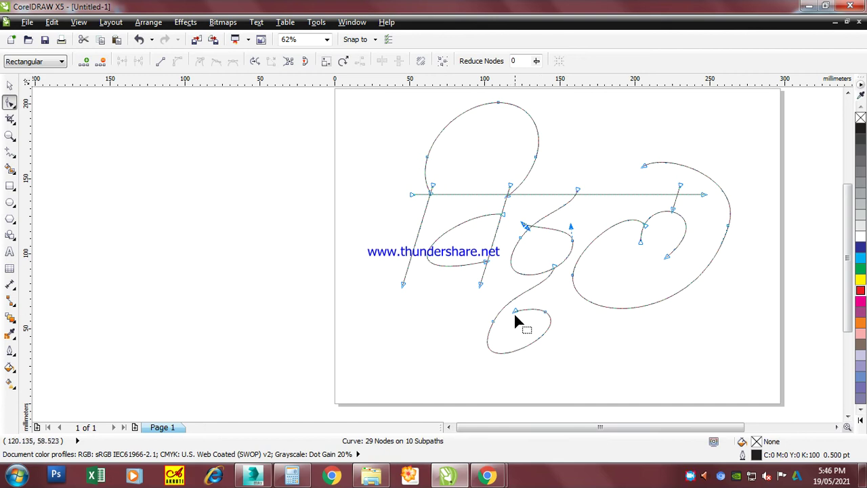
{"action": "left_click_drag", "start_coordinate": [514, 310], "coordinate": [519, 333]}
{"action": "scroll", "coordinate": [500, 298], "scroll_direction": "up", "scroll_amount": 2}
{"action": "scroll", "coordinate": [519, 334], "scroll_direction": "down", "scroll_amount": 2}
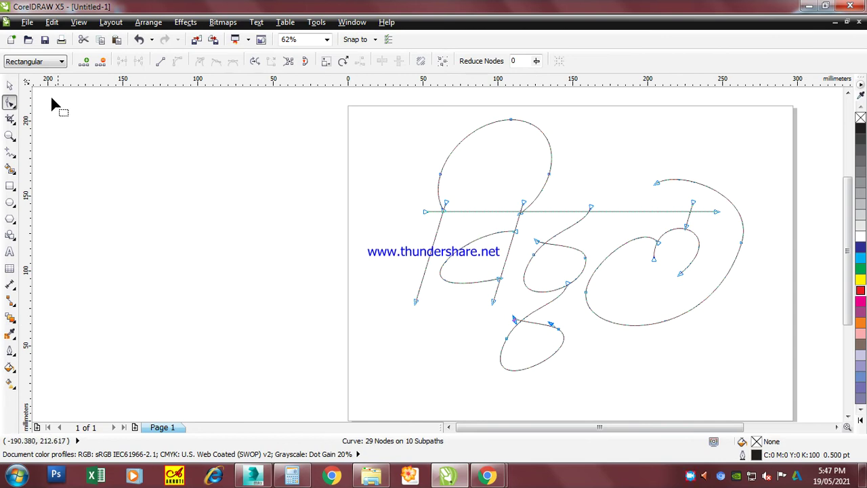
{"action": "left_click", "coordinate": [10, 85]}
{"action": "left_click", "coordinate": [167, 174]}
{"action": "scroll", "coordinate": [599, 342], "scroll_direction": "right", "scroll_amount": 1}
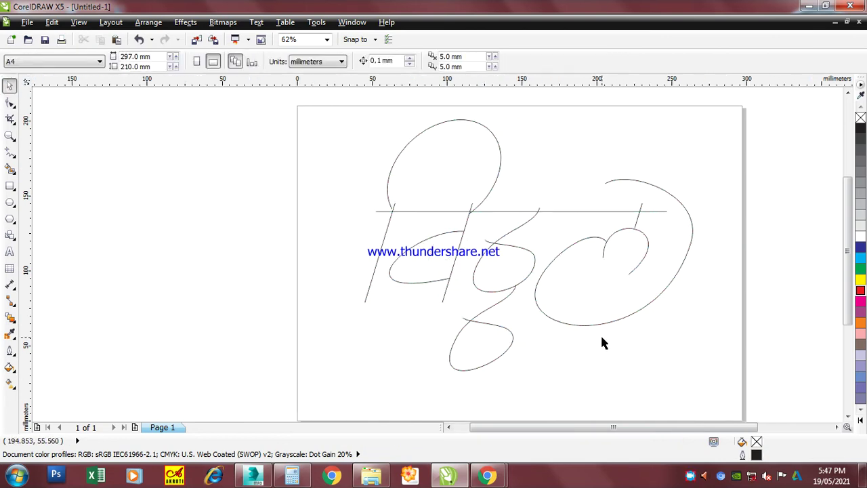
Add a node at the large loop's lower right, delete its right-side node and deselect the lettering.
{"action": "scroll", "coordinate": [601, 339], "scroll_direction": "right", "scroll_amount": 2}
{"action": "left_click", "coordinate": [620, 294]}
{"action": "key", "text": "F10"}
{"action": "left_click", "coordinate": [591, 313]}
{"action": "left_click_drag", "start_coordinate": [644, 234], "coordinate": [656, 251]}
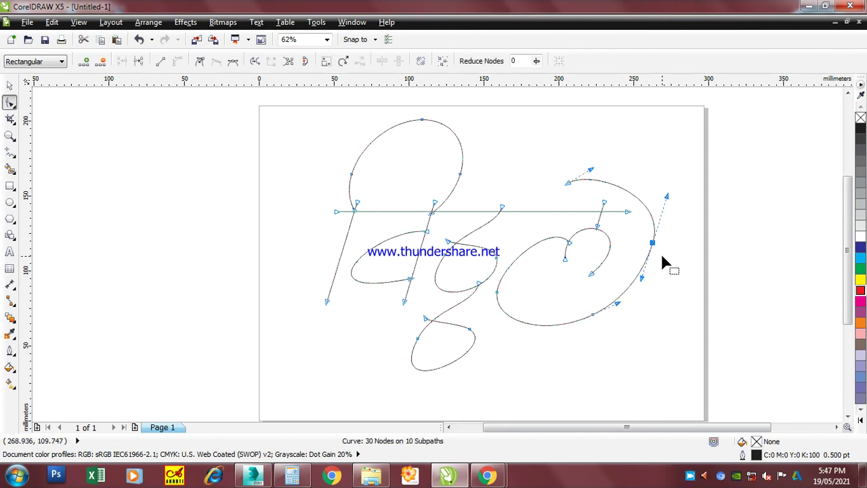
{"action": "key", "text": "Delete"}
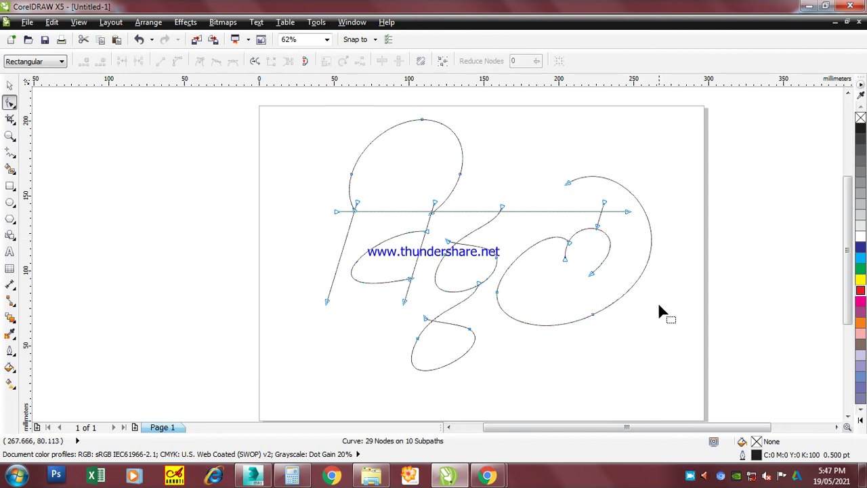
{"action": "left_click", "coordinate": [9, 88]}
{"action": "left_click", "coordinate": [66, 157]}
{"action": "scroll", "coordinate": [264, 218], "scroll_direction": "down", "scroll_amount": 2}
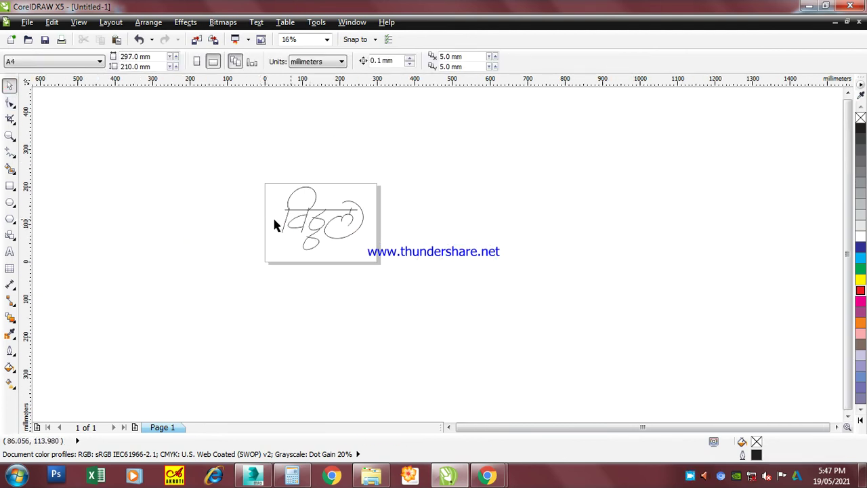
{"action": "scroll", "coordinate": [316, 224], "scroll_direction": "up", "scroll_amount": 1}
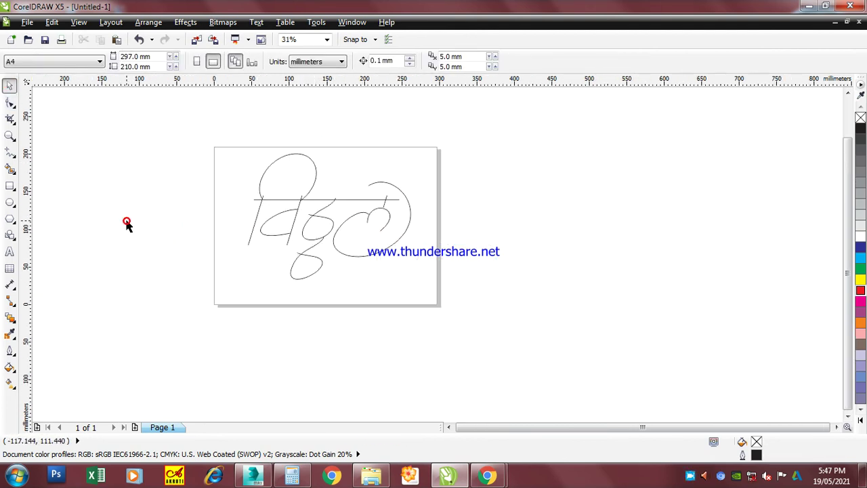
Create a 297 x 210 mm page-sized background rectangle and fill it with dark purple C67 M100 Y34 K27.
{"action": "double_click", "coordinate": [10, 189]}
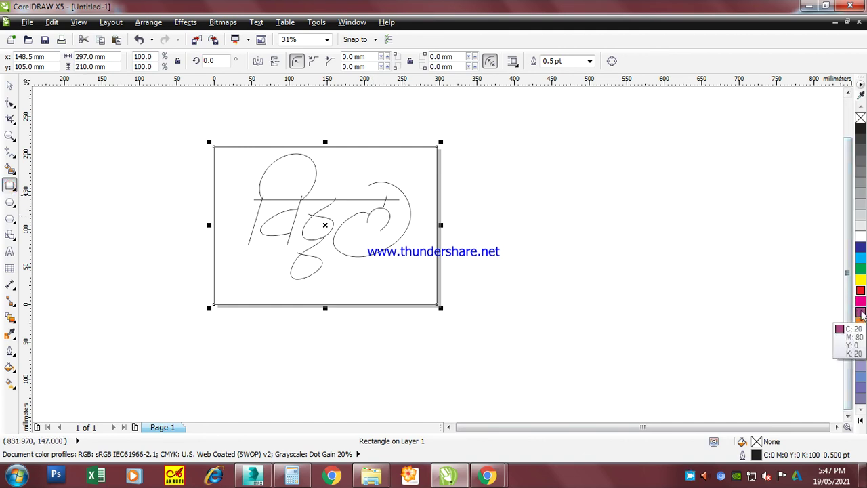
{"action": "left_click", "coordinate": [860, 313]}
{"action": "left_click", "coordinate": [855, 315]}
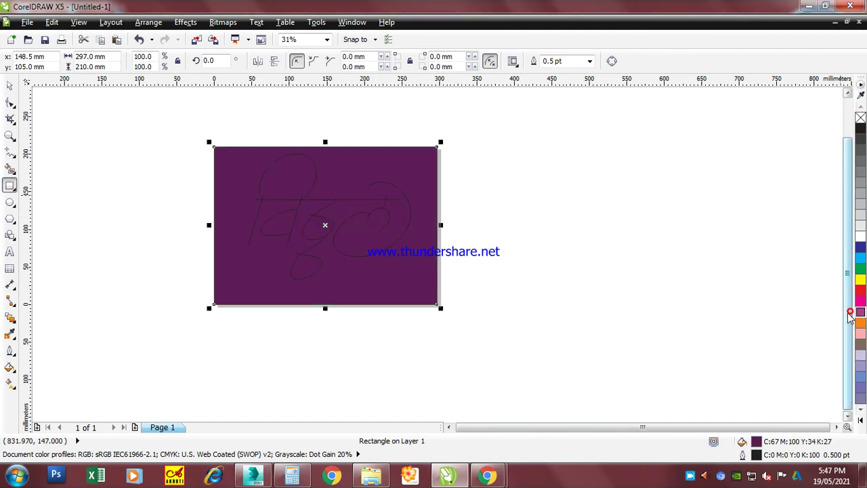
{"action": "left_click", "coordinate": [723, 275]}
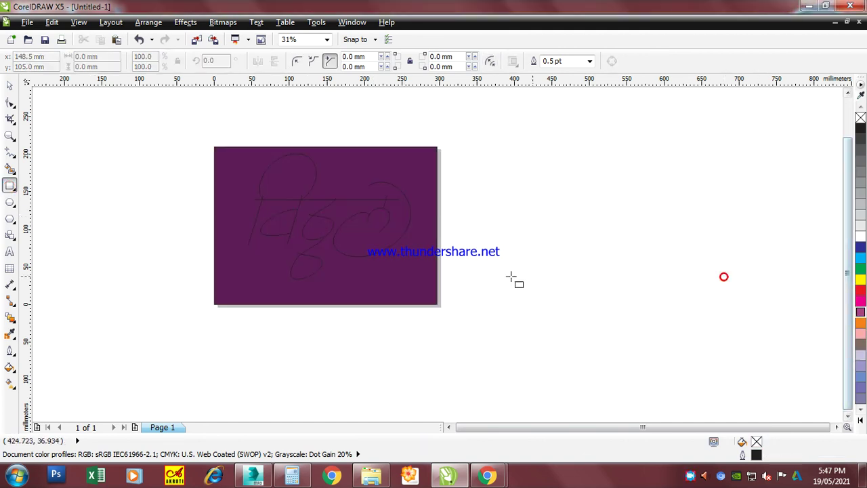
Give the lettering no fill and an outline colour of C20 M80 Y0 K20.
{"action": "left_click", "coordinate": [10, 85]}
{"action": "left_click", "coordinate": [317, 218]}
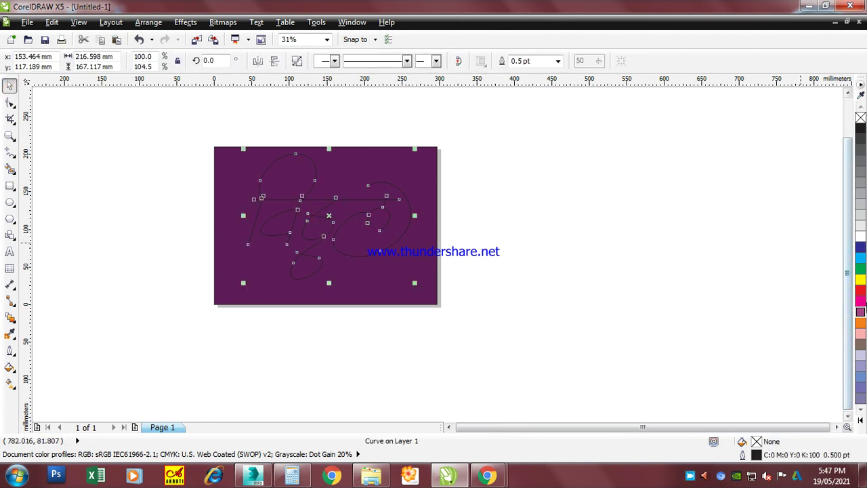
{"action": "left_click", "coordinate": [860, 311]}
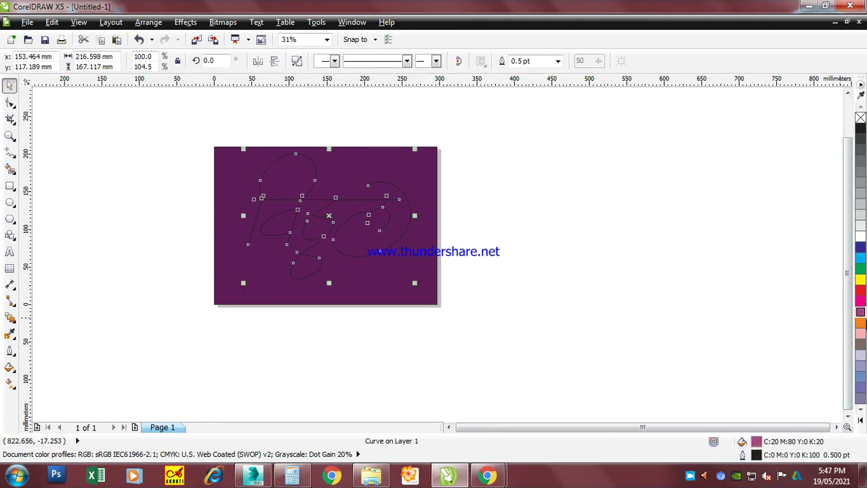
{"action": "left_click", "coordinate": [860, 119]}
{"action": "right_click", "coordinate": [861, 315]}
Set the lettering's outline to 15 pt wide with a calligraphic nib of 10% stretch and 45° angle.
{"action": "scroll", "coordinate": [328, 235], "scroll_direction": "up", "scroll_amount": 4}
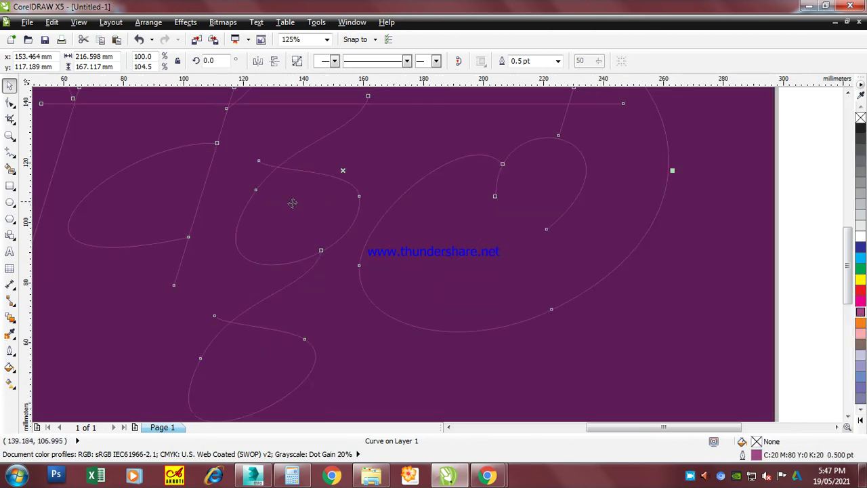
{"action": "double_click", "coordinate": [342, 166]}
{"action": "type", "text": "15"}
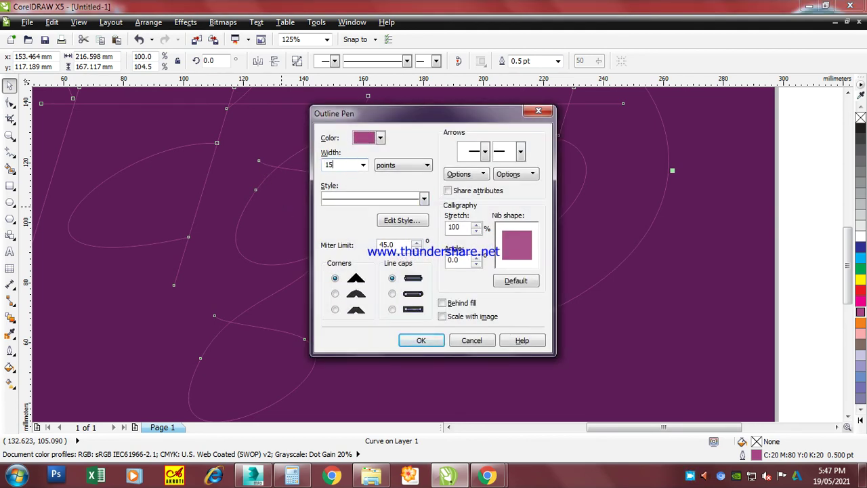
{"action": "double_click", "coordinate": [466, 226]}
{"action": "type", "text": "10"}
{"action": "key", "text": "Tab"}
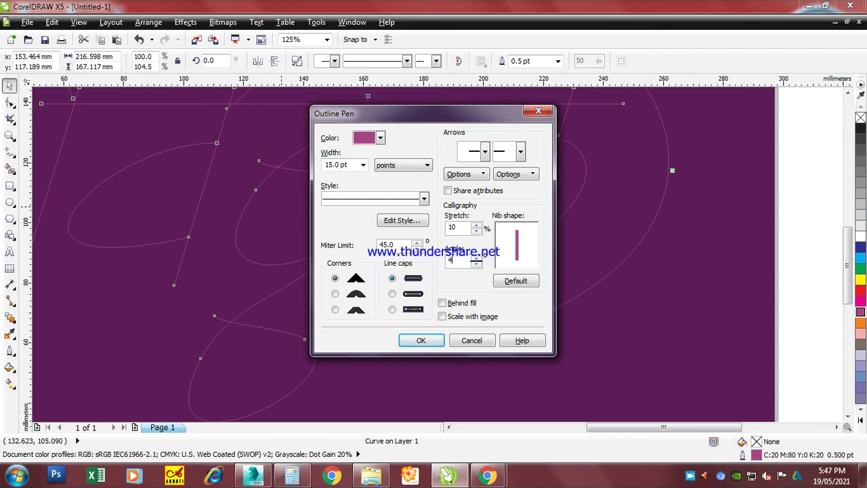
{"action": "type", "text": "45"}
{"action": "key", "text": "Return"}
{"action": "scroll", "coordinate": [384, 310], "scroll_direction": "down", "scroll_amount": 2}
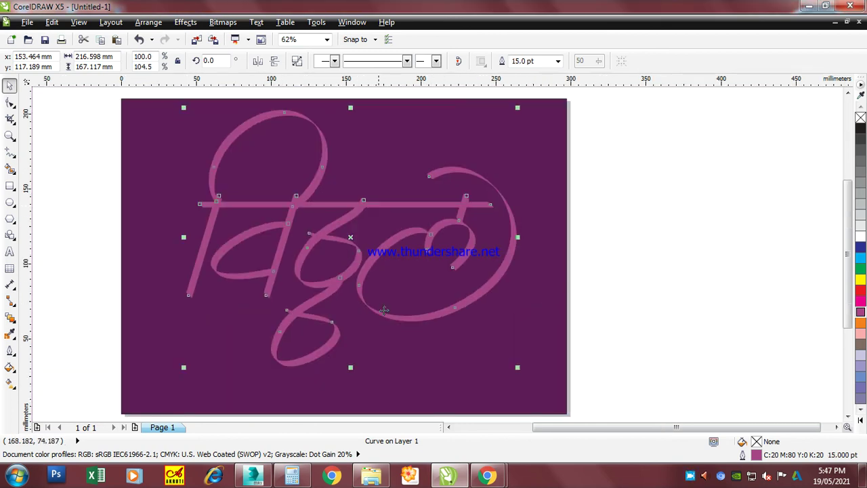
Duplicate the lettering about 5 mm right and 1 mm down, and give the copy a white outline.
{"action": "scroll", "coordinate": [321, 200], "scroll_direction": "up", "scroll_amount": 2}
{"action": "left_click_drag", "start_coordinate": [283, 204], "coordinate": [302, 215]}
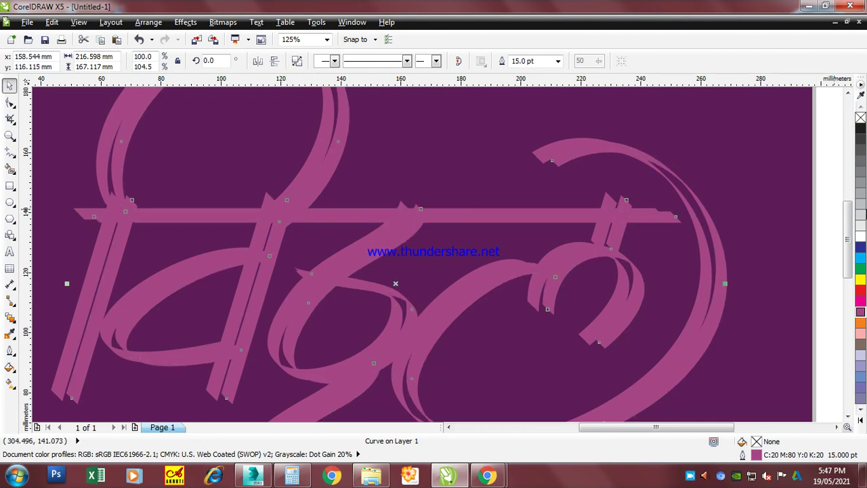
{"action": "right_click", "coordinate": [860, 236]}
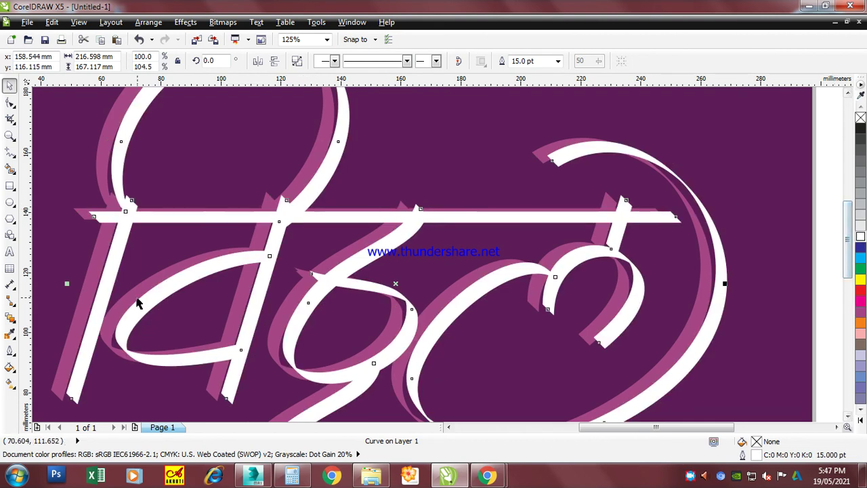
Blend the white lettering copy with the purple original, and preview the whole page full screen.
{"action": "left_click", "coordinate": [9, 316]}
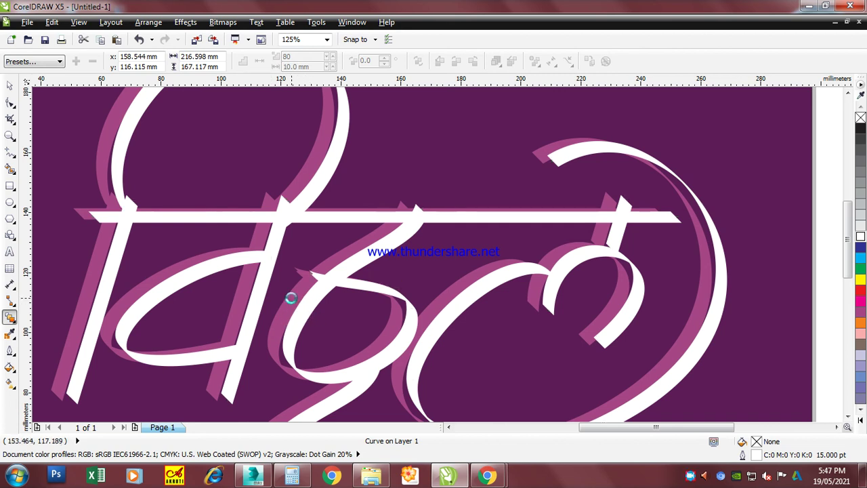
{"action": "left_click_drag", "start_coordinate": [299, 306], "coordinate": [309, 314]}
{"action": "key", "text": "space"}
{"action": "left_click", "coordinate": [70, 157]}
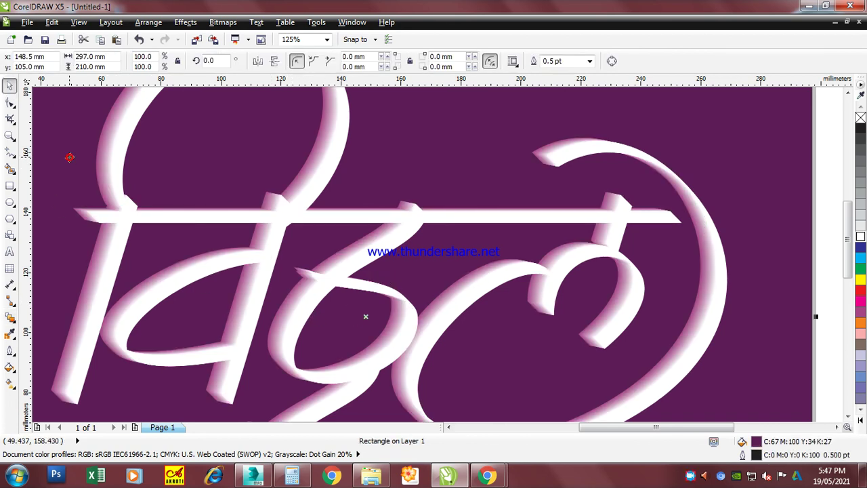
{"action": "key", "text": "shift+F4"}
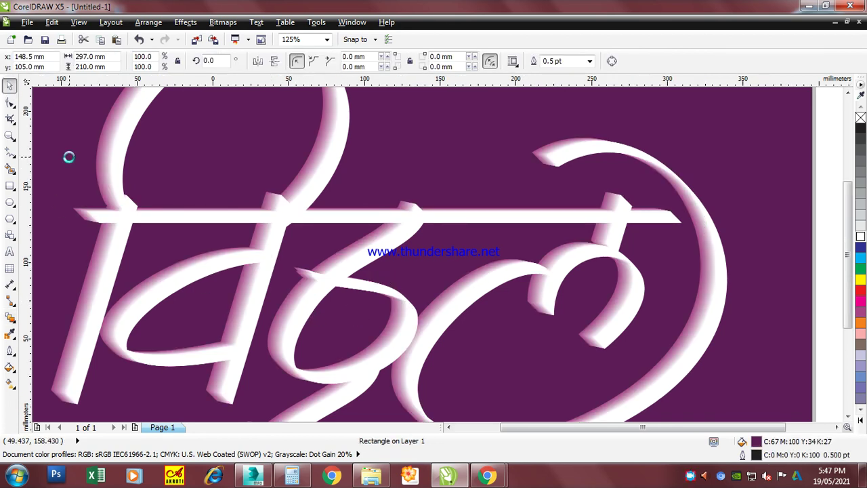
{"action": "key", "text": "F9"}
{"action": "left_click", "coordinate": [50, 249]}
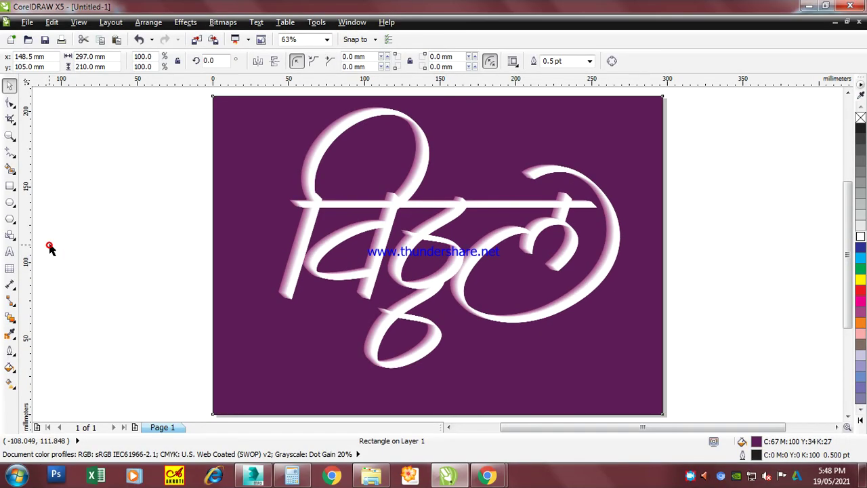
Move the blend's white control curve about 3.6 mm right and 3.7 mm up, and preview the page full screen.
{"action": "left_click", "coordinate": [381, 266]}
{"action": "mouse_move", "coordinate": [383, 264]}
{"action": "left_mouse_down"}
{"action": "mouse_move", "coordinate": [411, 253]}
{"action": "mouse_move", "coordinate": [384, 252]}
{"action": "mouse_move", "coordinate": [375, 269]}
{"action": "mouse_move", "coordinate": [383, 283]}
{"action": "left_mouse_up"}
{"action": "scroll", "coordinate": [375, 269], "scroll_direction": "up", "scroll_amount": 4}
{"action": "scroll", "coordinate": [384, 285], "scroll_direction": "down", "scroll_amount": 4}
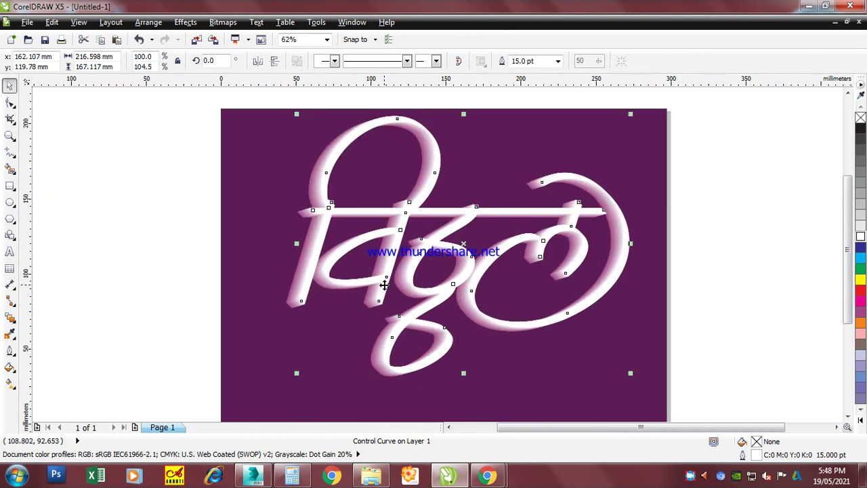
{"action": "key", "text": "F9"}
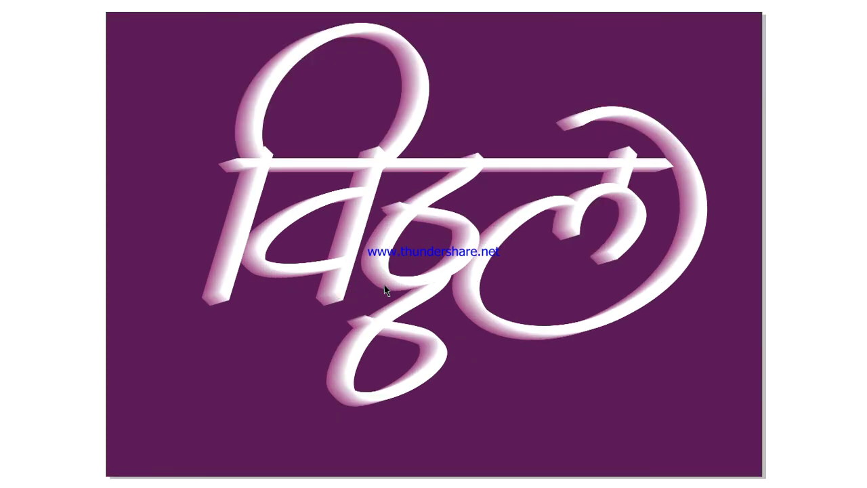
{"action": "left_click", "coordinate": [817, 400]}
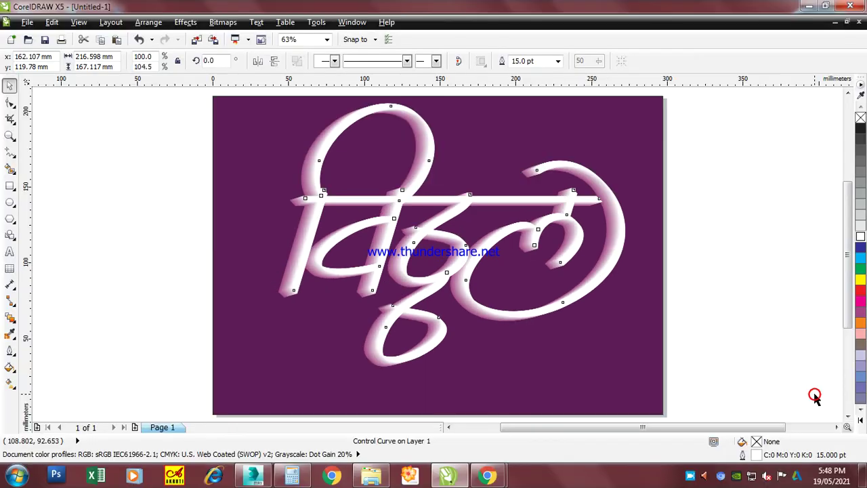
{"action": "left_click", "coordinate": [691, 478]}
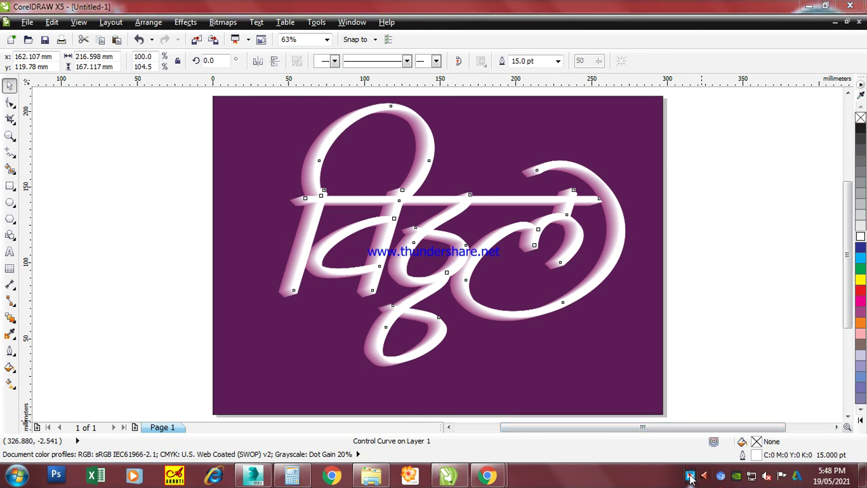